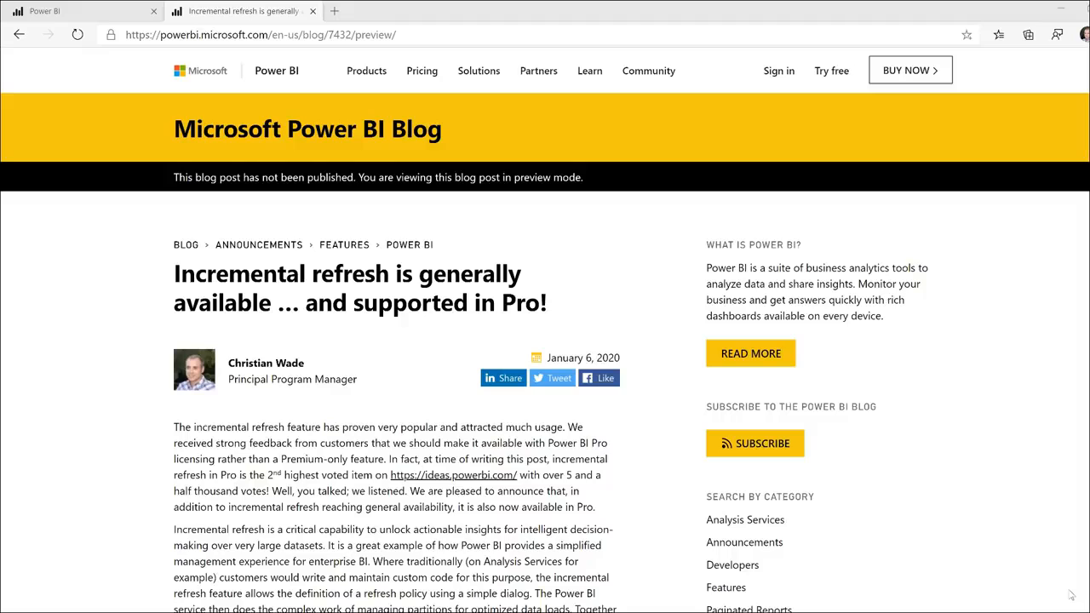
Step: Skim the Power BI blog post on incremental refresh down to the Incremental refresh dialog example
scroll(1071, 594, down, 12)
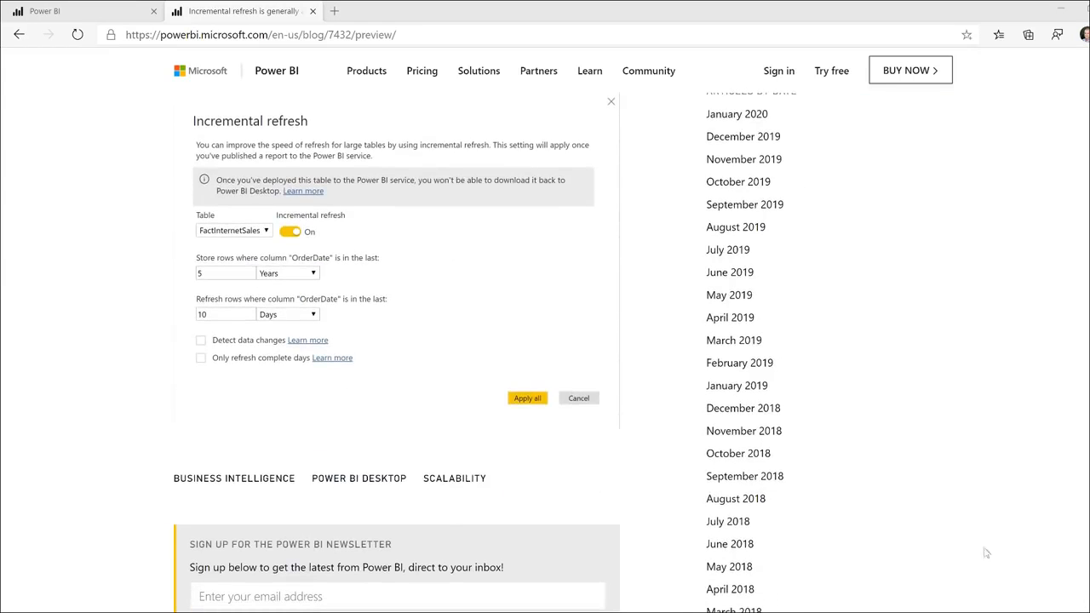
scroll(1086, 413, up, 1)
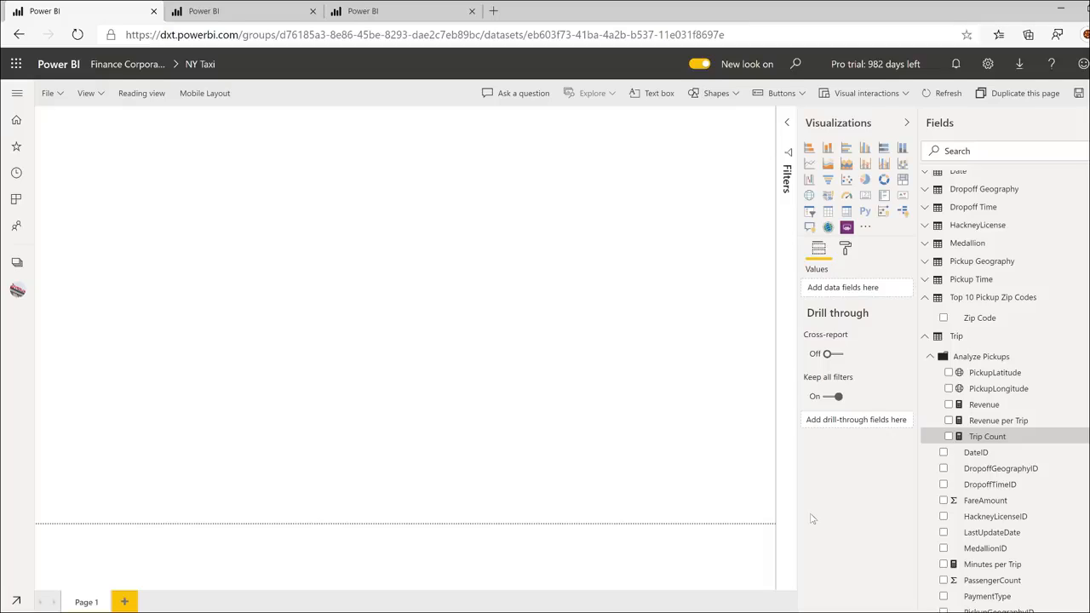
Step: In the NY Taxi report, add a card showing Trip Count and a column chart of Revenue per Trip by Zip Code above it
scroll(984, 447, down, 3)
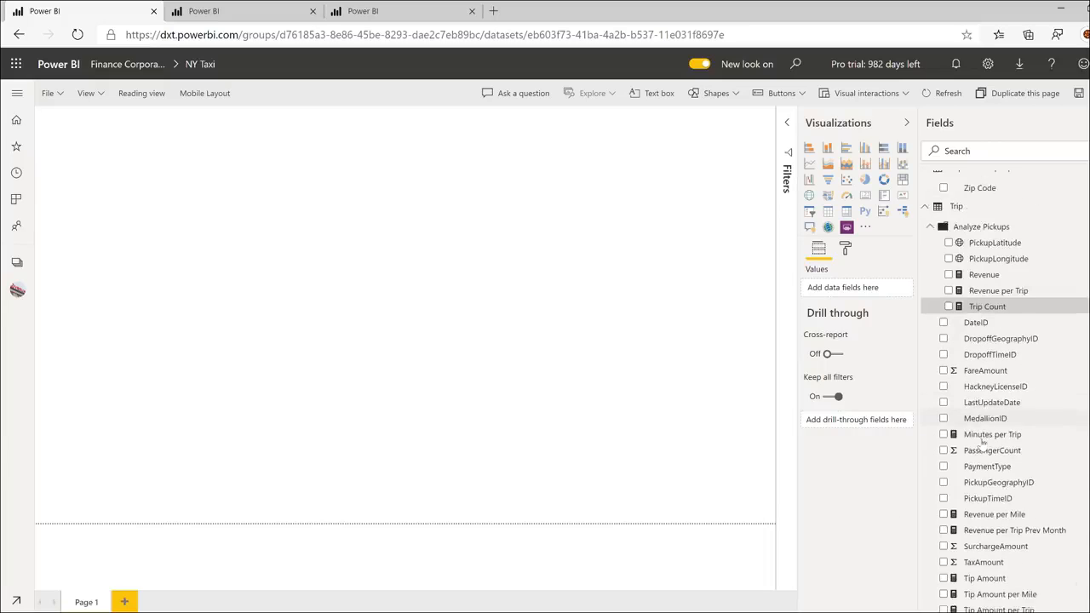
scroll(984, 444, up, 3)
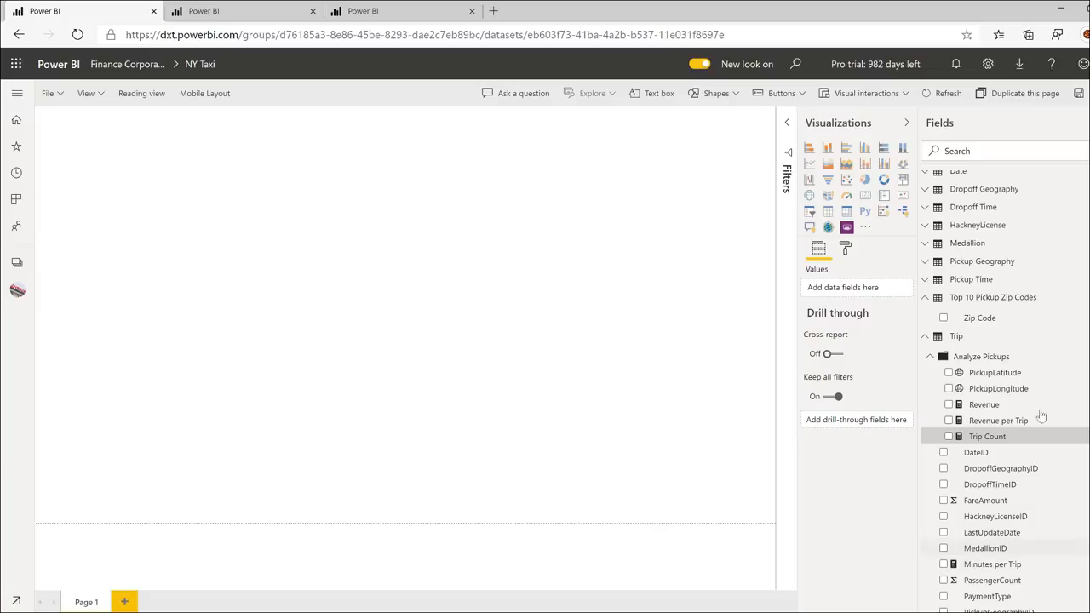
drag(1012, 439, 148, 437)
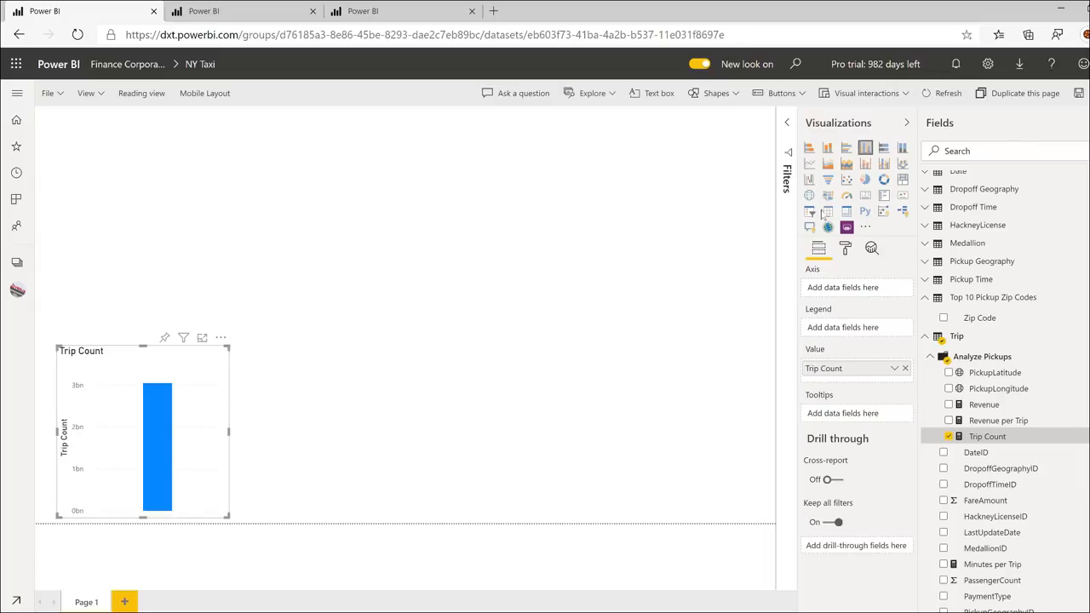
click(865, 196)
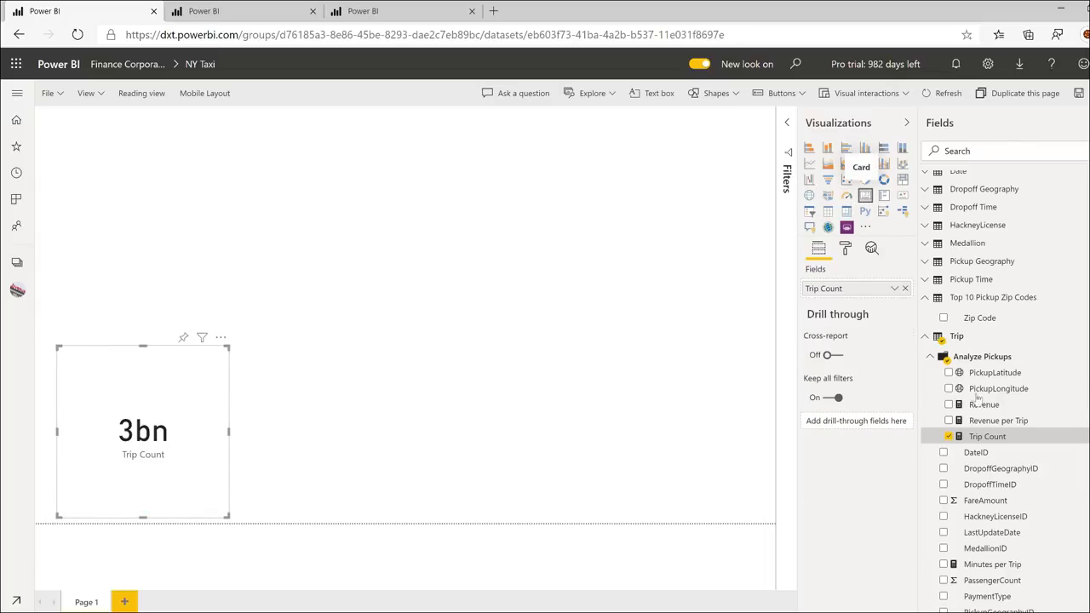
drag(996, 422, 132, 168)
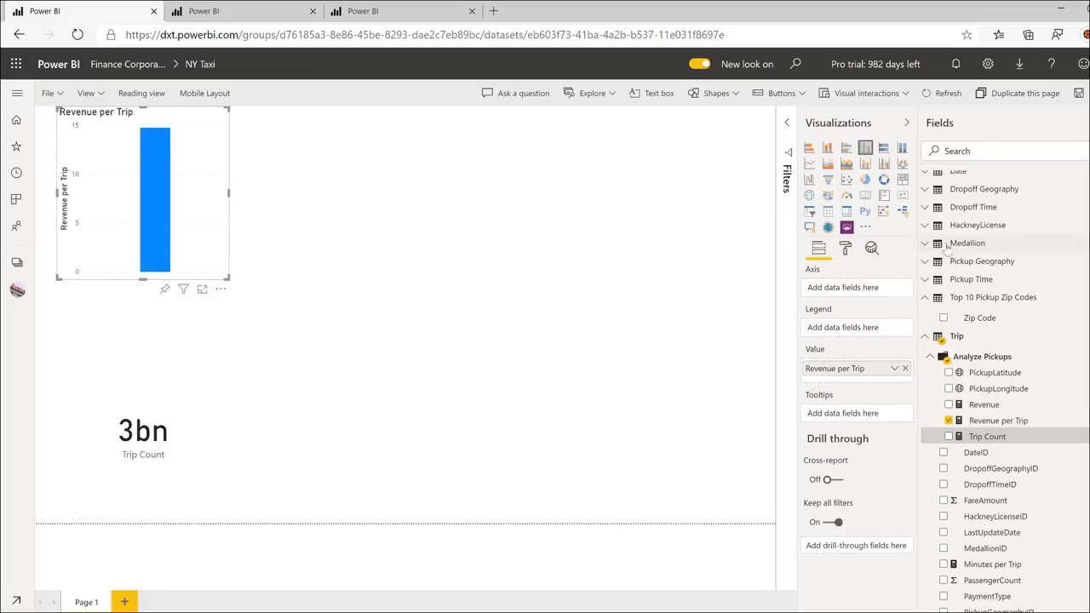
drag(985, 325, 170, 223)
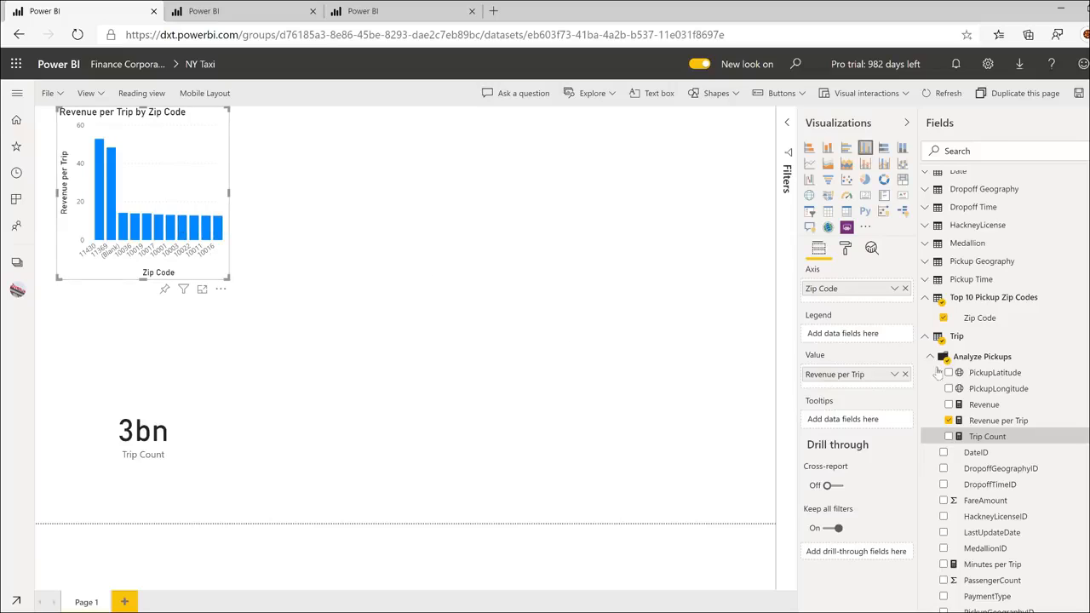
Step: Create a map from PickupLatitude, PickupLongitude and Revenue beside the column chart and enlarge it to fill the remaining canvas area
drag(975, 373, 383, 189)
drag(958, 415, 364, 237)
drag(984, 431, 437, 209)
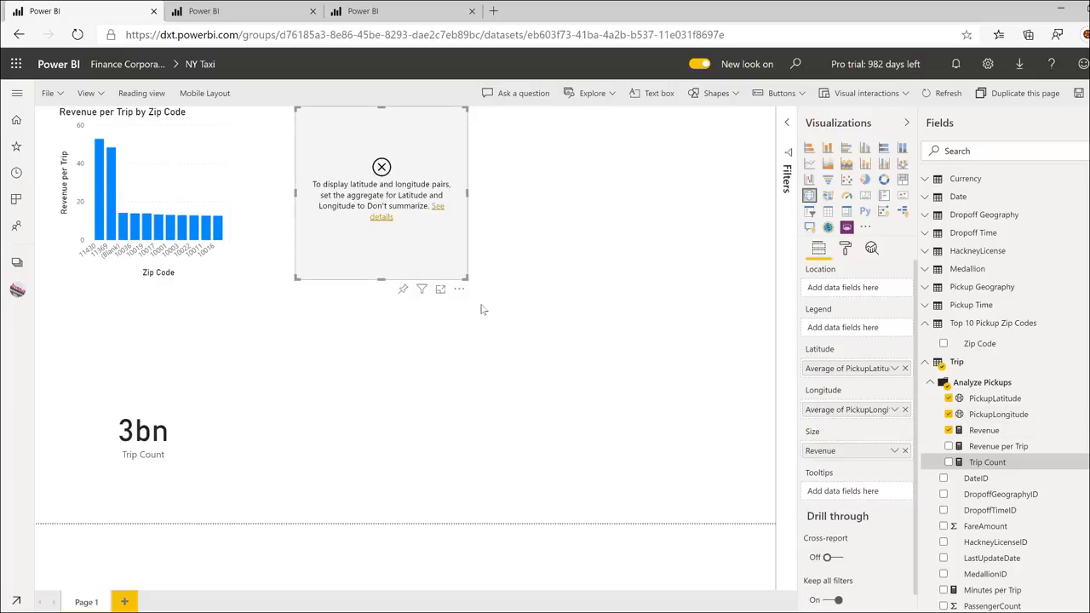
drag(466, 278, 603, 377)
drag(693, 482, 719, 502)
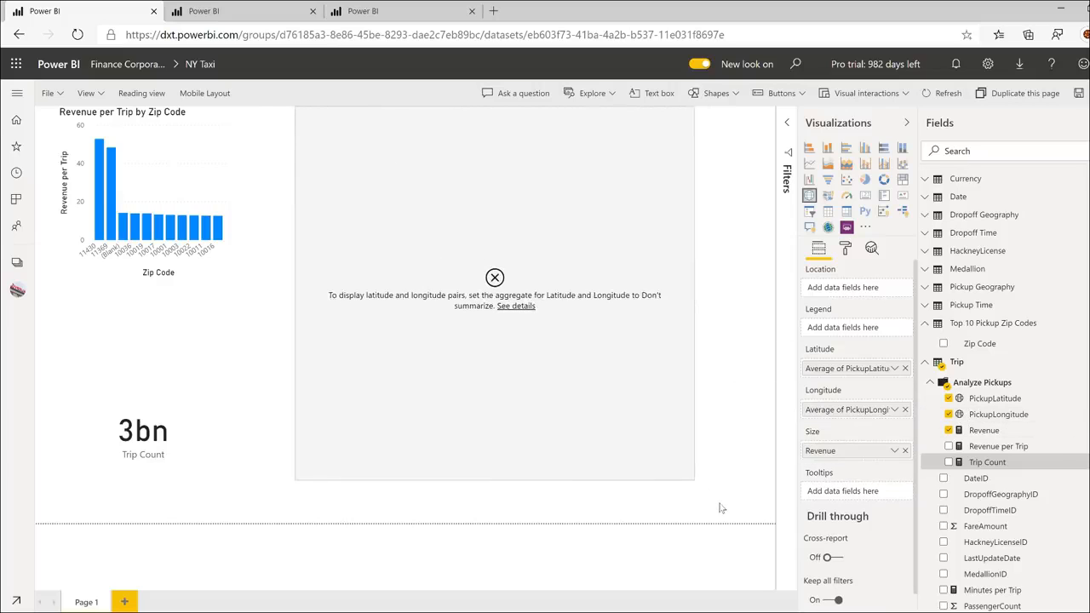
Step: Set the map's latitude and longitude fields to Don't summarize
click(894, 367)
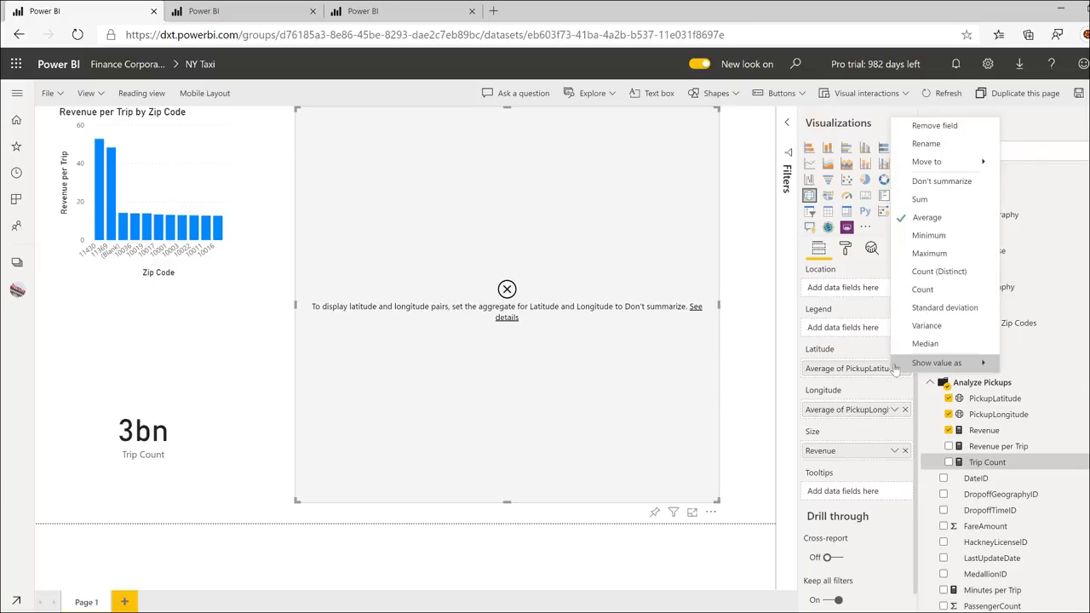
click(941, 180)
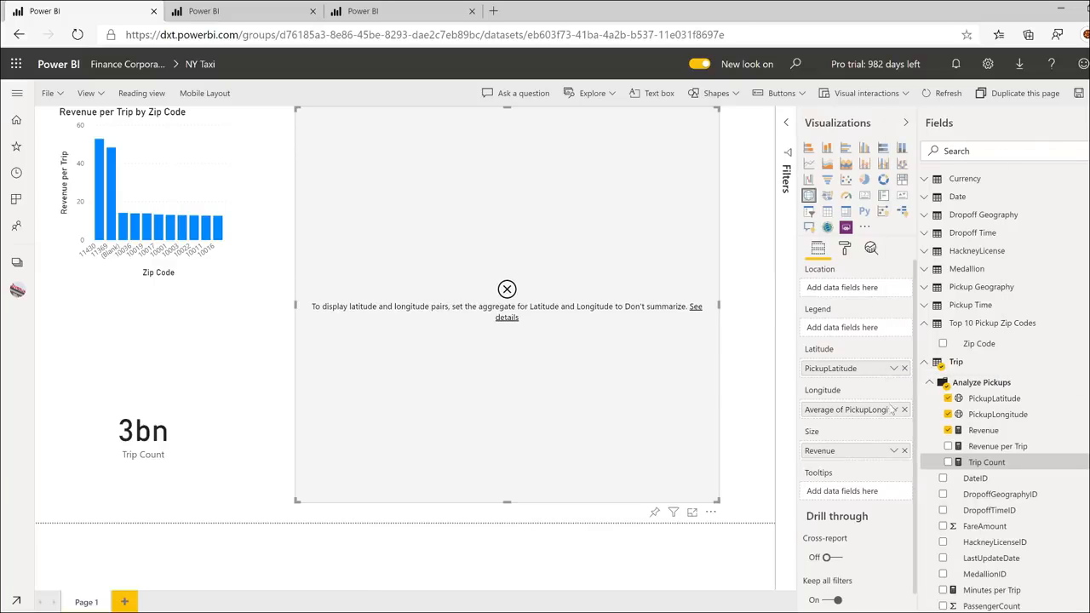
click(894, 409)
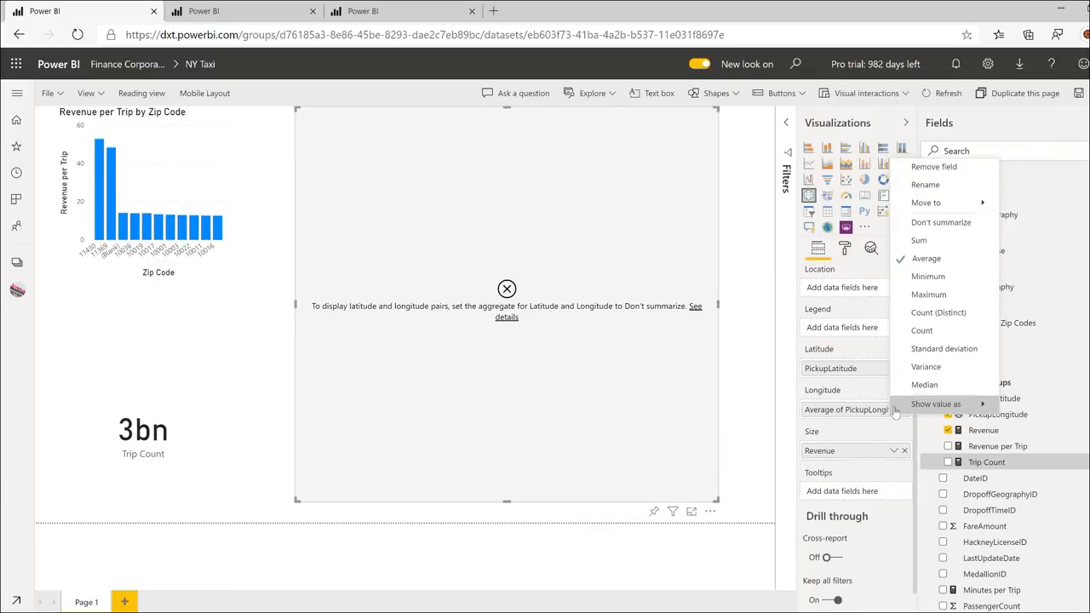
click(937, 223)
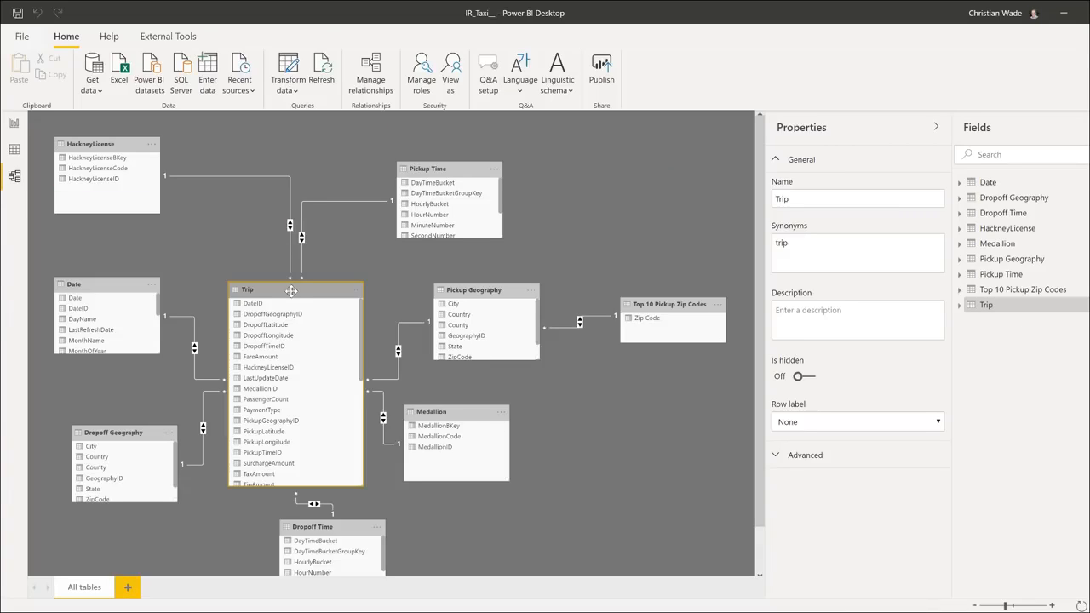
Step: In Power BI Desktop, inspect the Trip table's incremental refresh settings and its filtered query with the range parameters in Power Query Editor
right_click(291, 291)
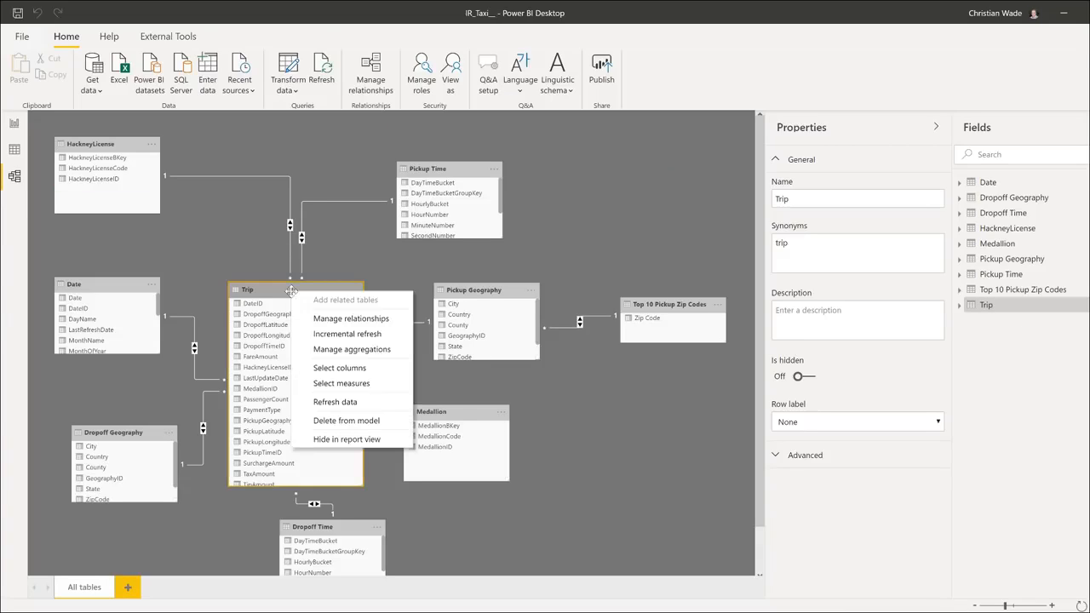
click(360, 337)
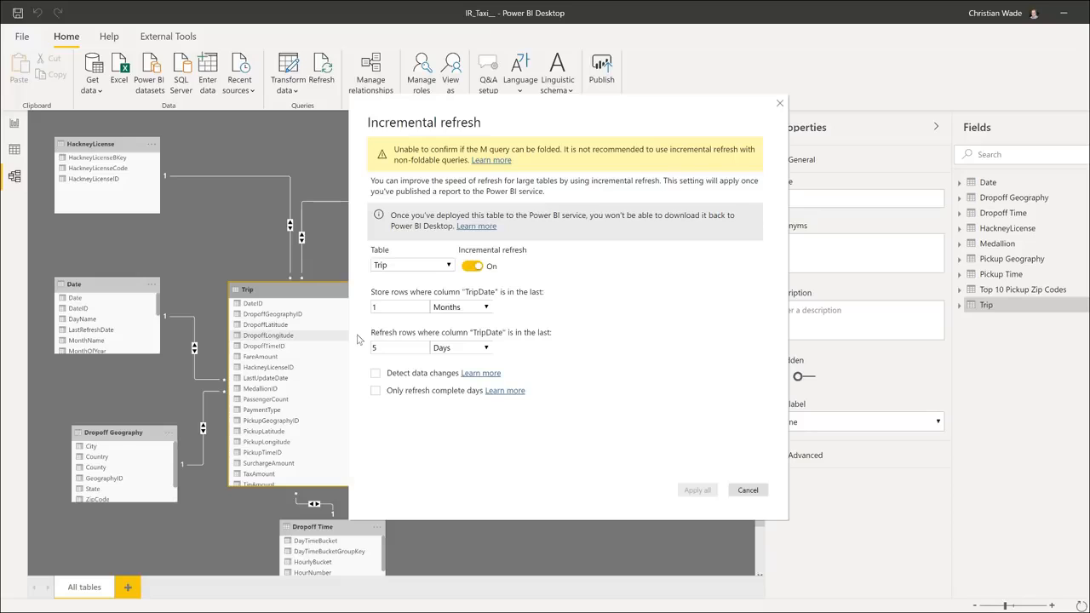
key(Escape)
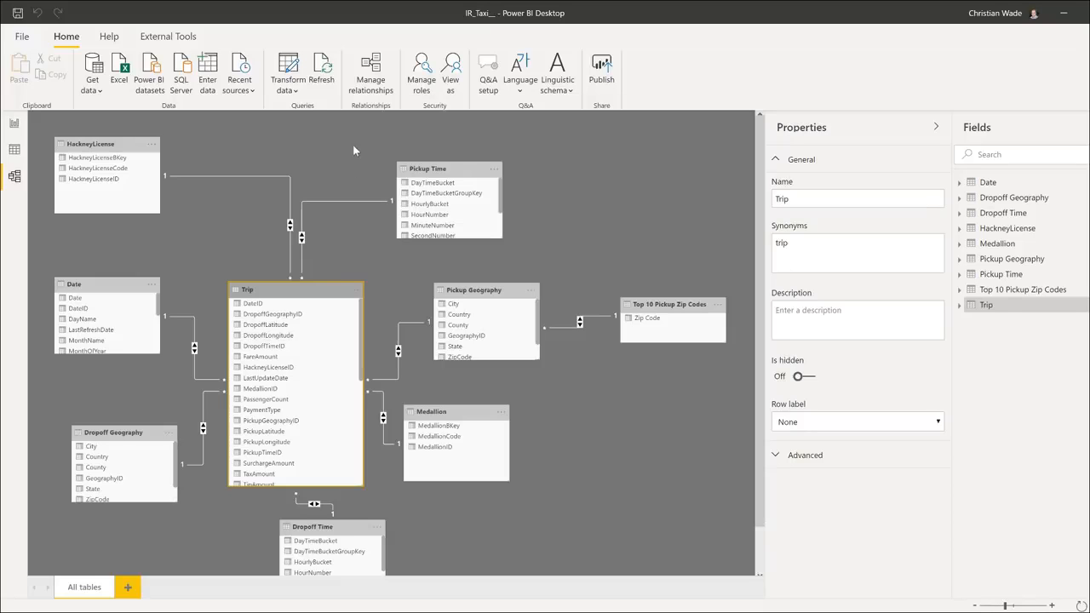
click(287, 75)
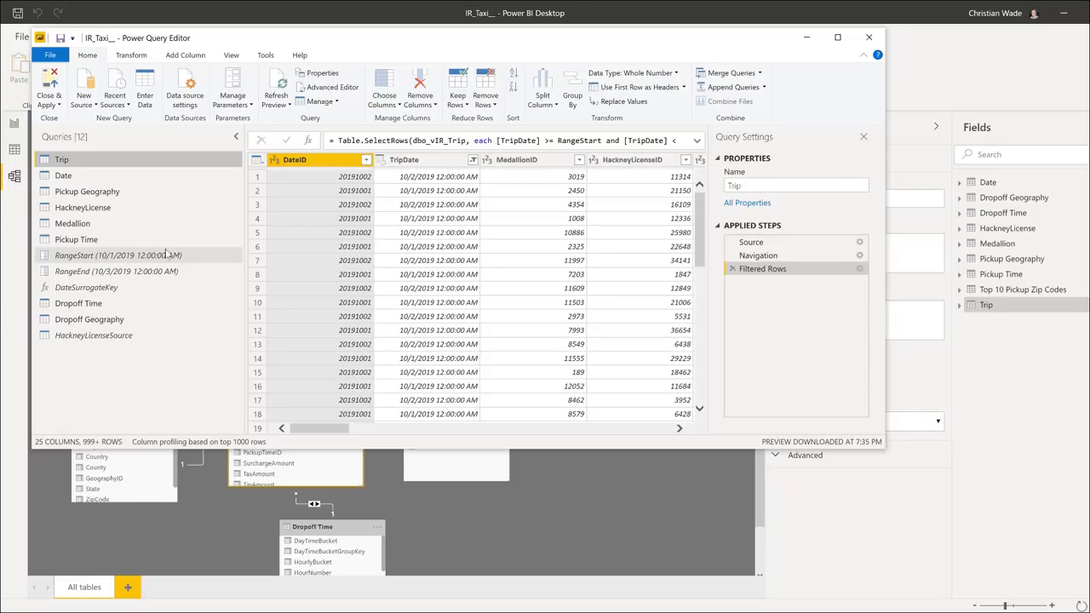
click(869, 40)
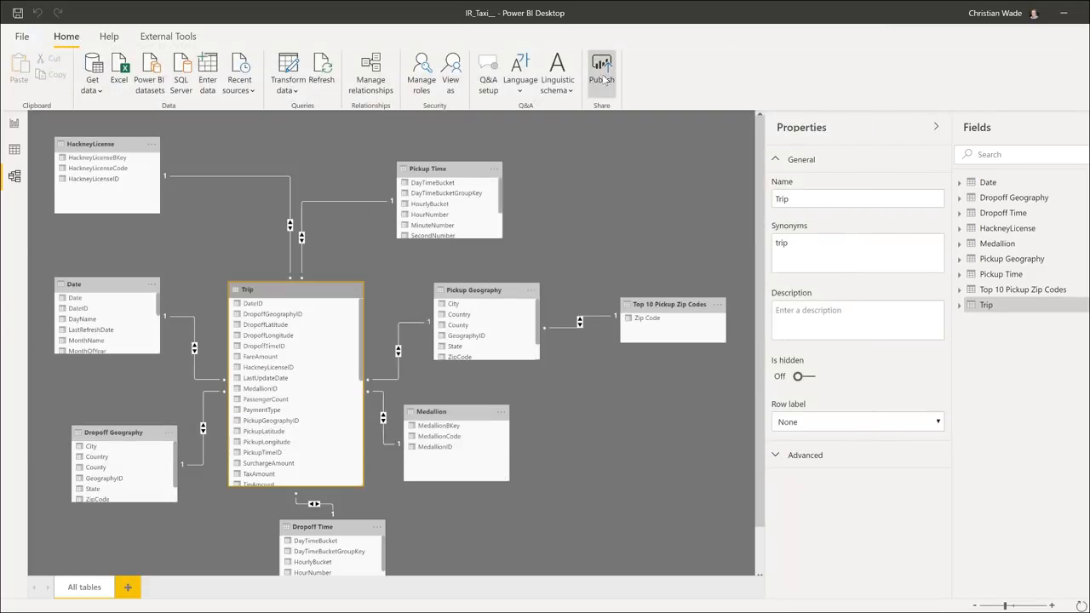
Step: Open the publishing destinations for the IR_Taxi__ model and look through the workspace list
click(602, 72)
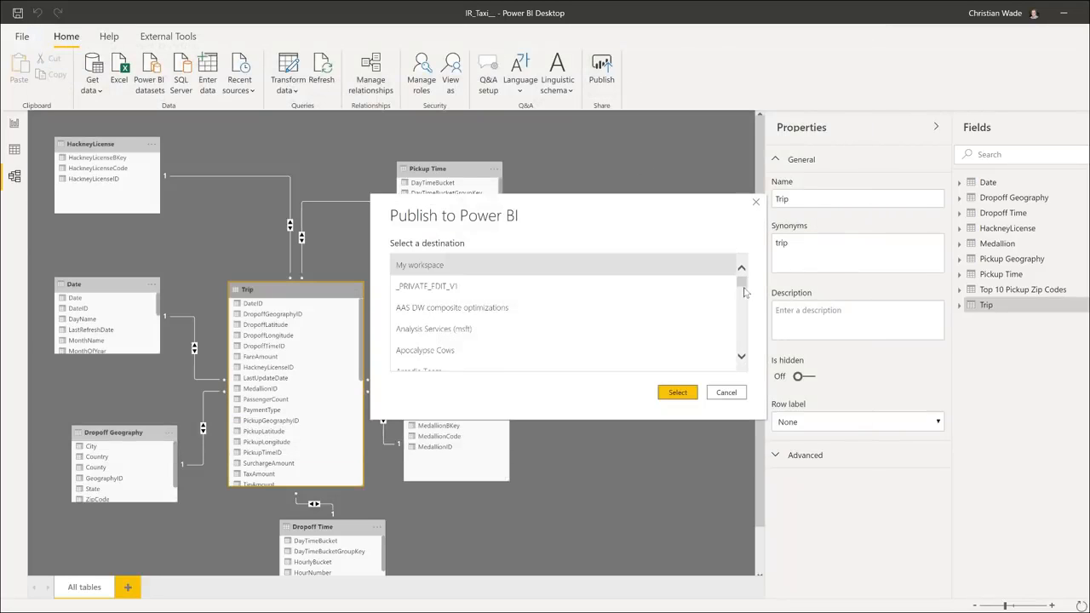
drag(743, 284, 737, 335)
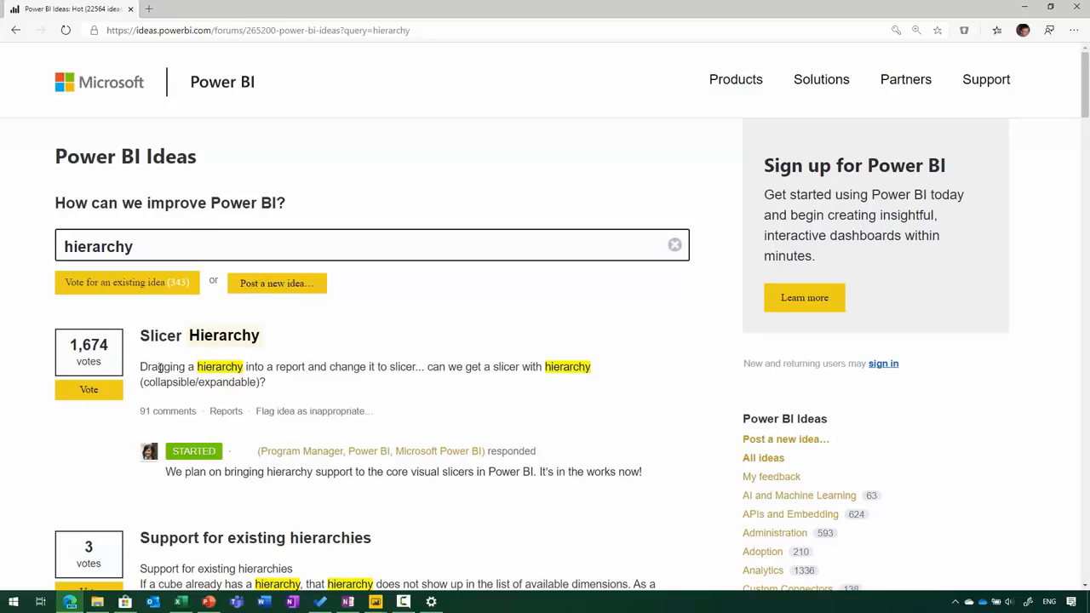
Step: Switch to the Complex Relationships report in Power BI Desktop and fill the empty slicer with Class, ColorName and ProductName from Products
click(1024, 6)
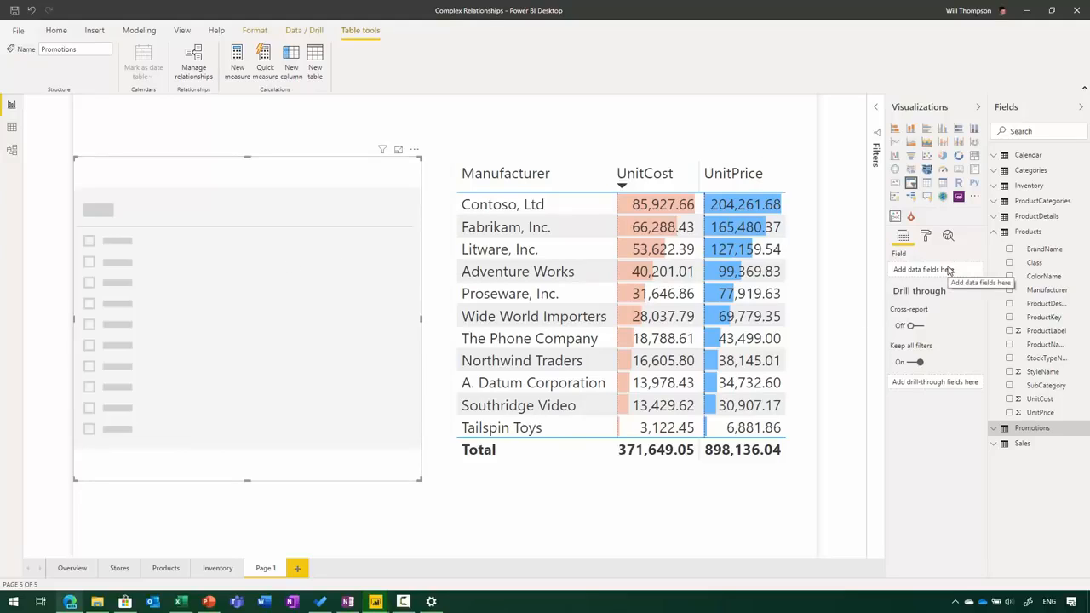
click(1009, 264)
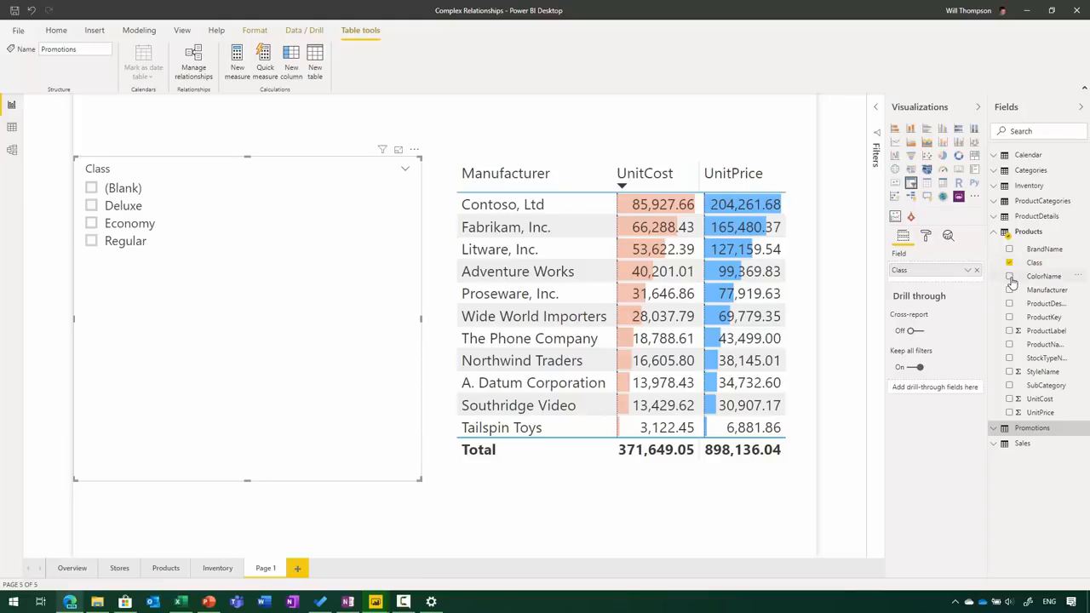
click(1009, 277)
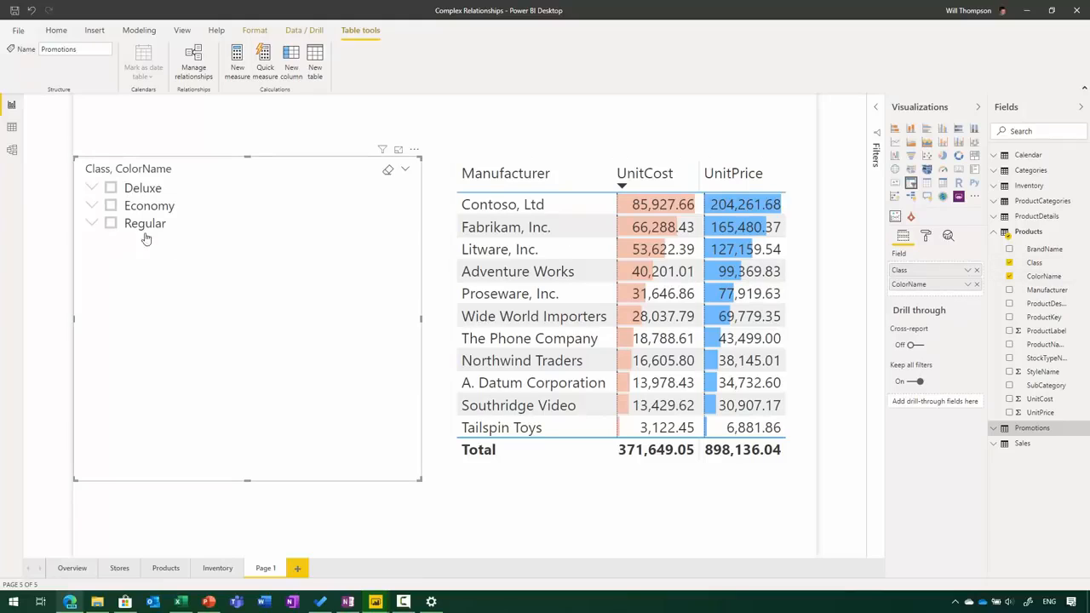
click(92, 207)
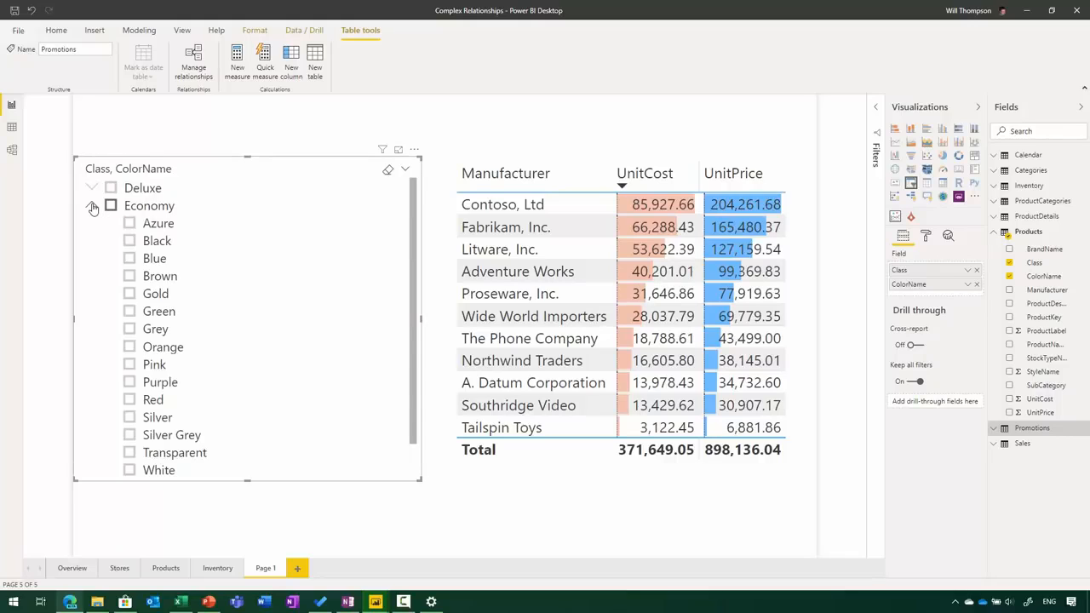
click(92, 206)
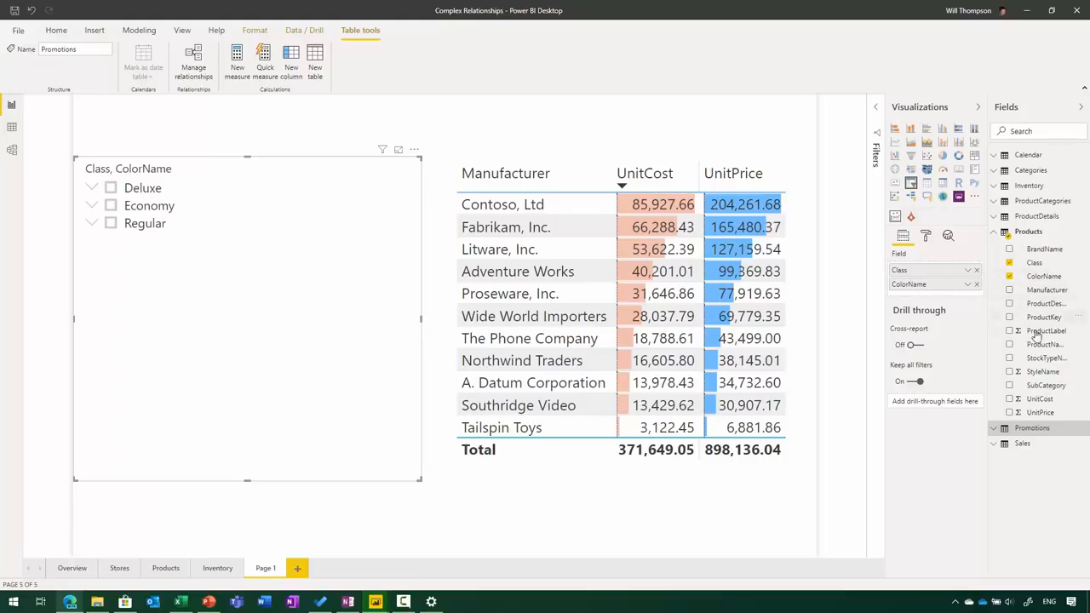
drag(1044, 344, 935, 285)
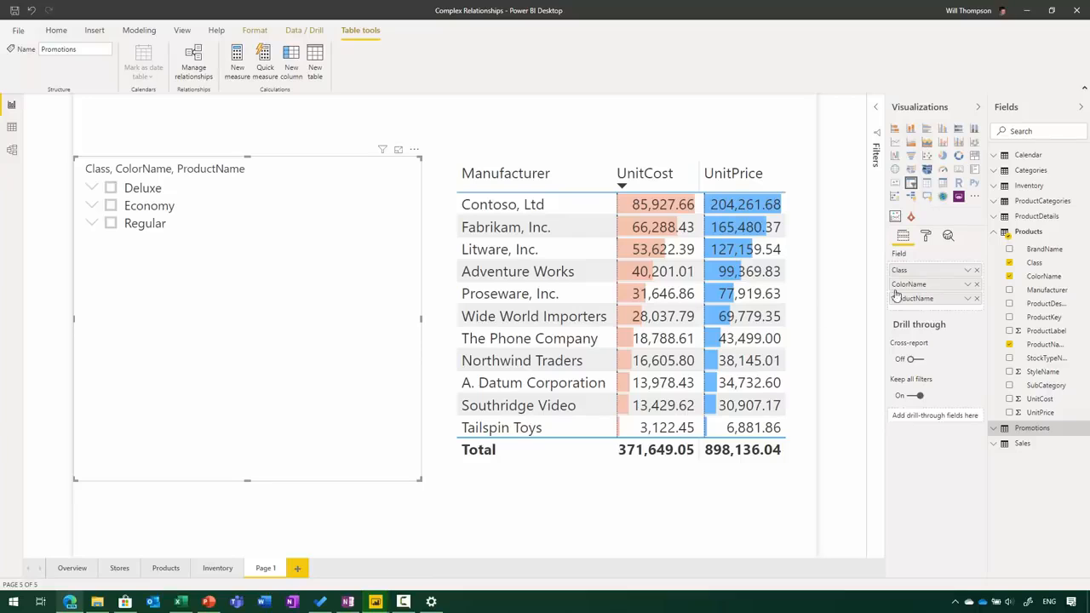
Step: Expand Economy and Gold in the slicer and filter by single products one after another, from Fabrikam Coffee Maker to The Phone Company Smart phones
click(92, 207)
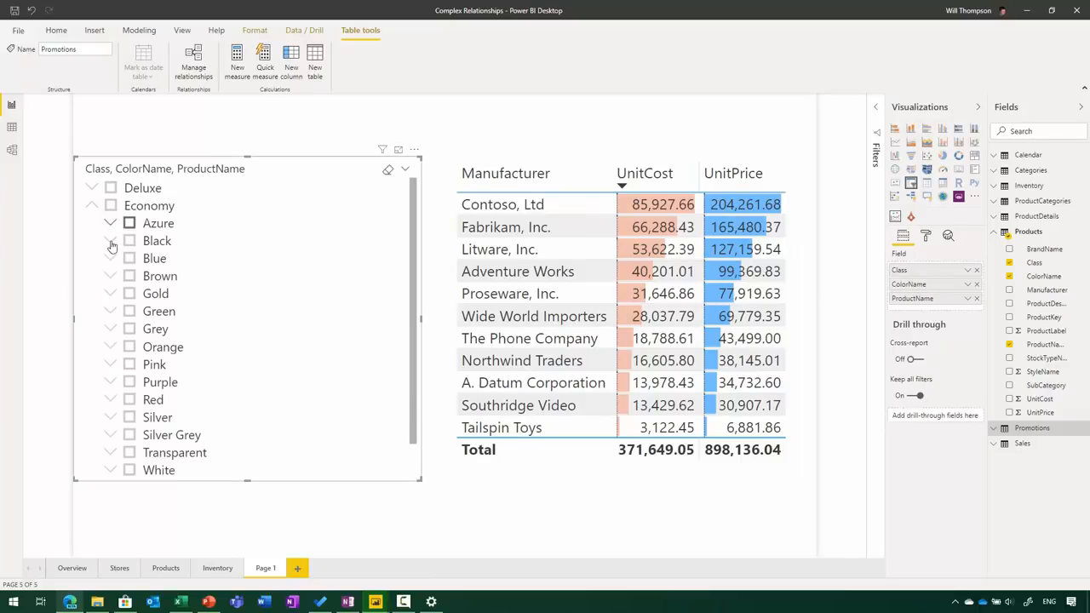
click(112, 294)
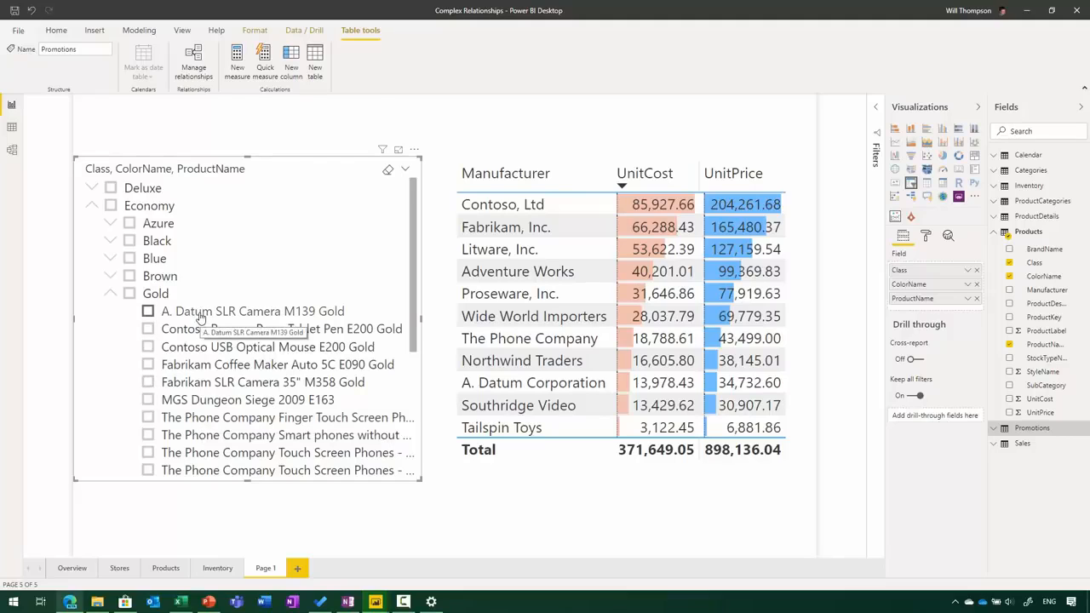
click(232, 365)
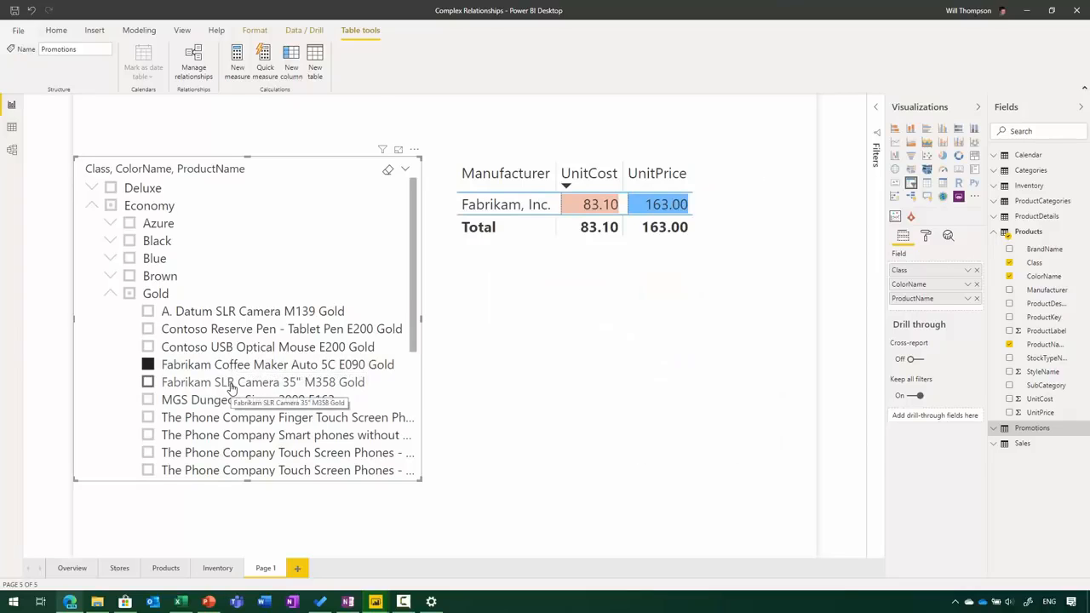
click(230, 385)
click(224, 400)
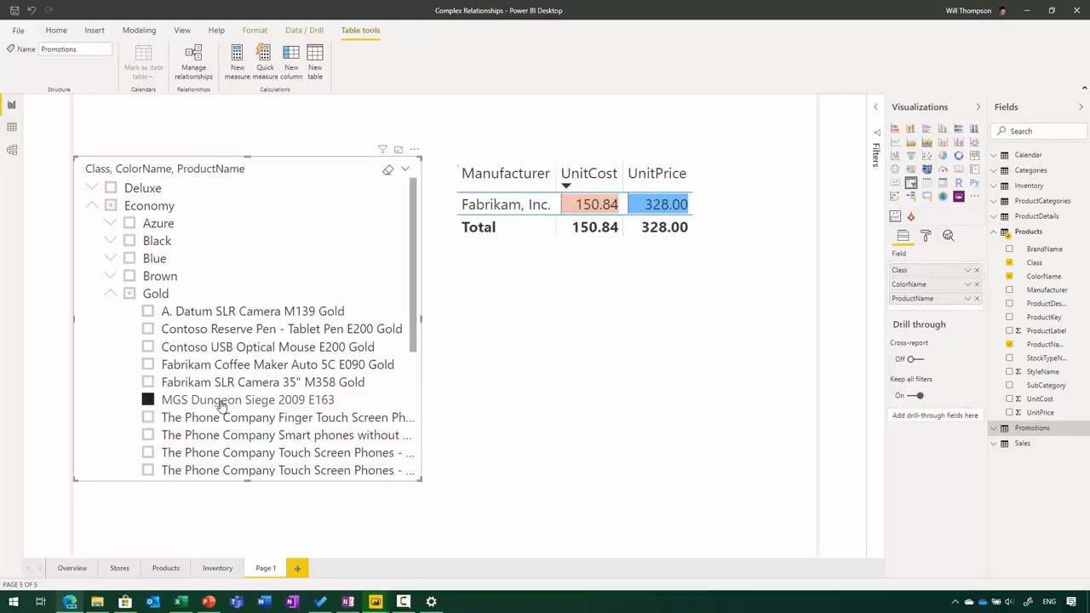
click(218, 419)
click(215, 435)
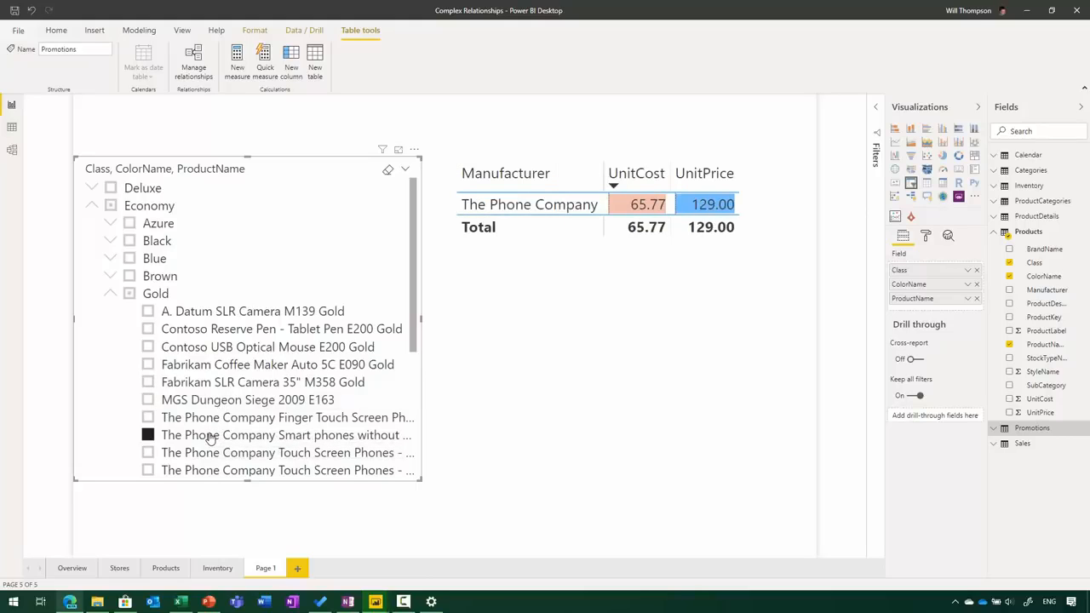
Step: Add Fabrikam SLR Camera 35" M358 Gold, Fabrikam Coffee Maker Auto 5C E090 Gold and Contoso USB Optical Mouse E200 Gold to the slicer selection
ctrl+click(198, 384)
ctrl+click(195, 366)
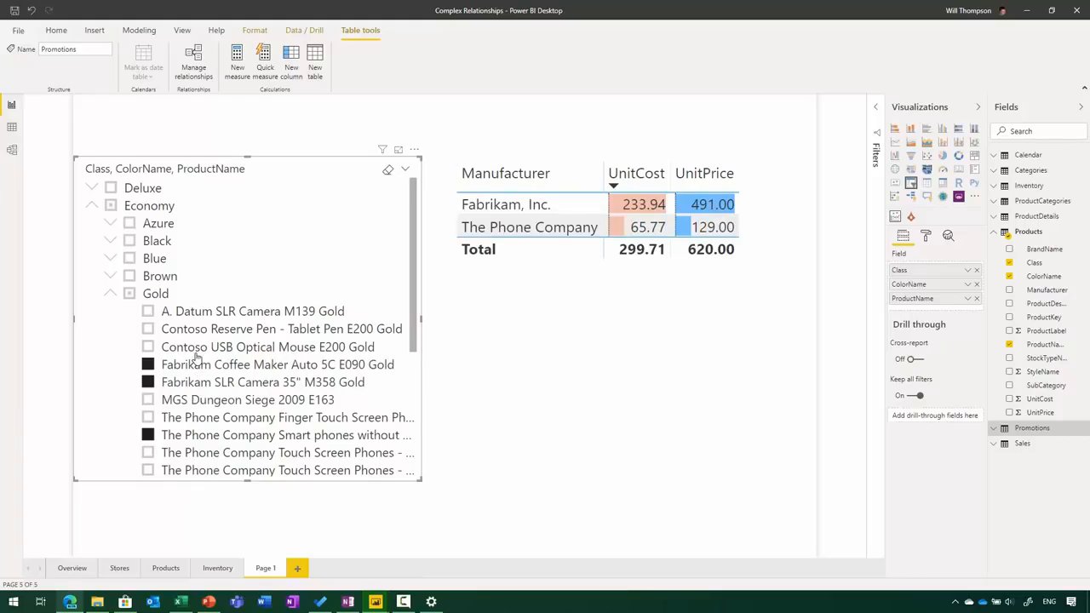
ctrl+click(197, 349)
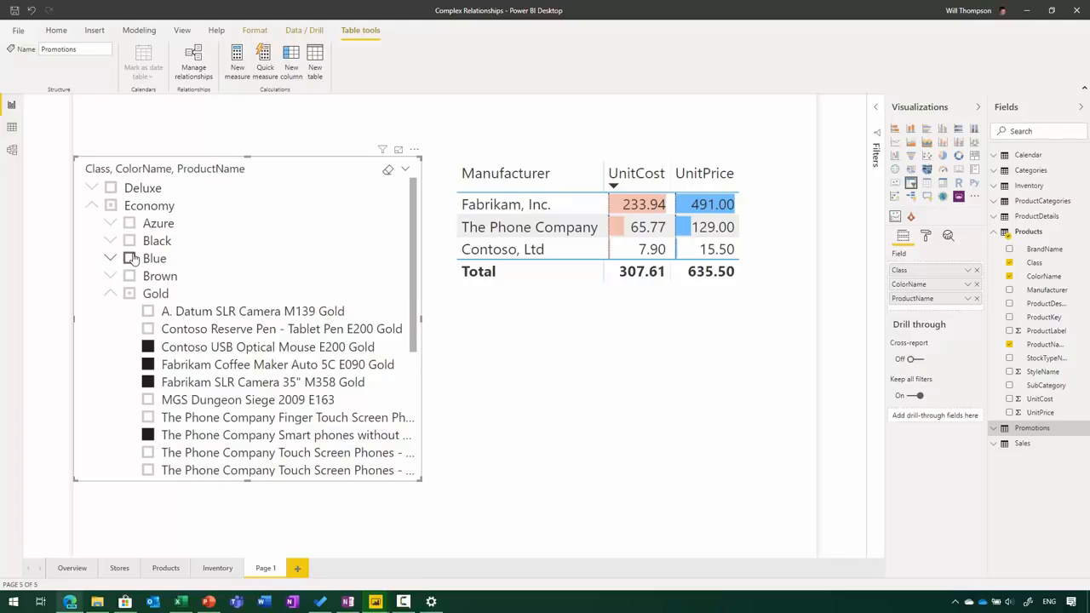
Step: Filter the manufacturer table to all Blue products in the Economy class
click(130, 258)
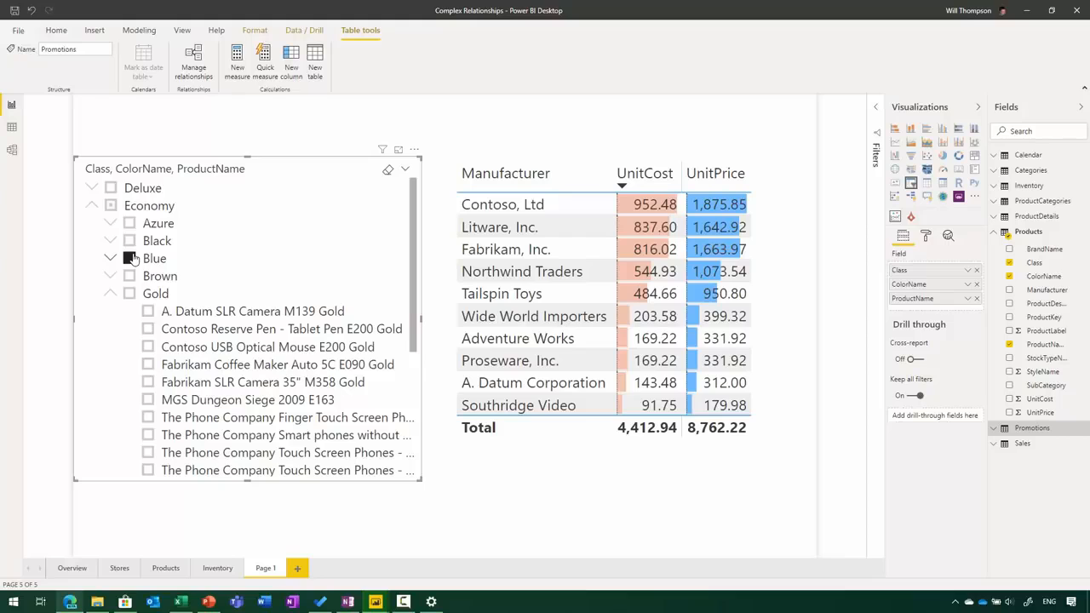
Step: Exclude Adventure Works Desk Lamp E1200 Blue and E1300 Blue from the Blue selection under Economy, leaving the color groups collapsed
click(110, 293)
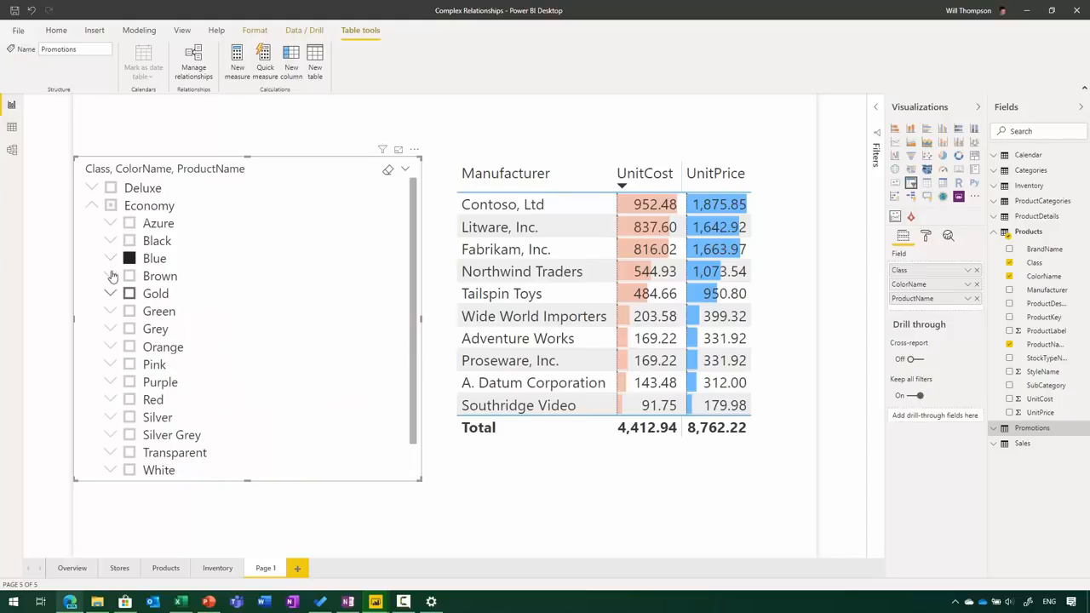
click(110, 259)
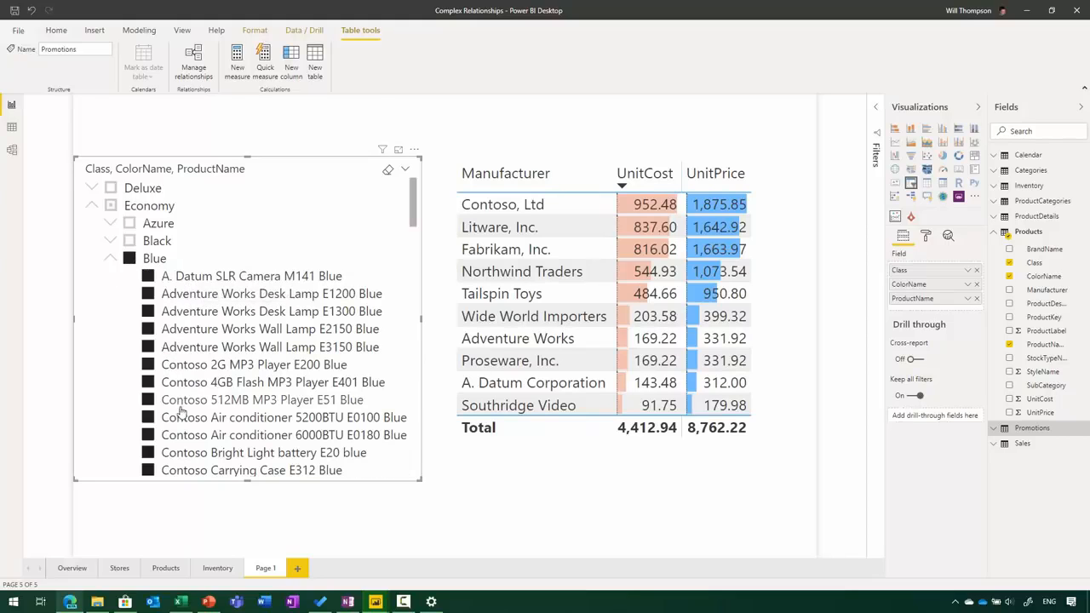
click(179, 297)
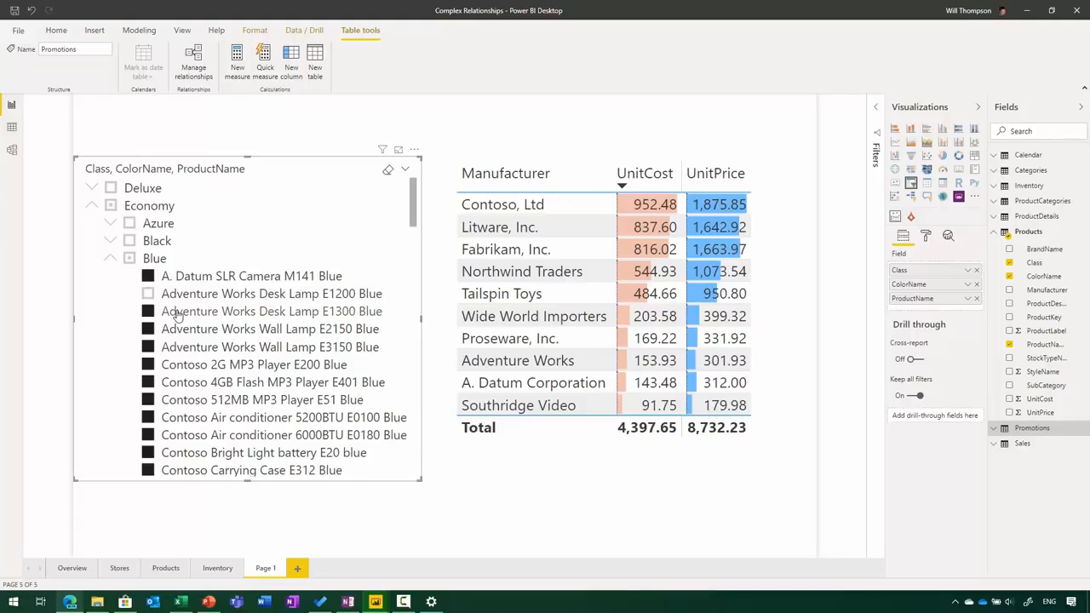
click(176, 314)
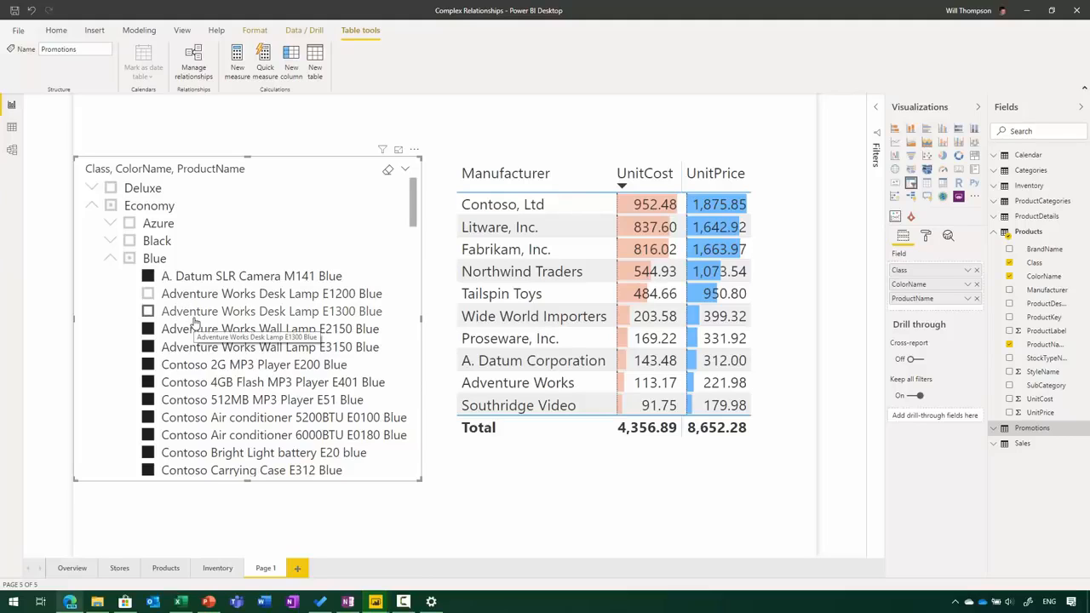
click(111, 258)
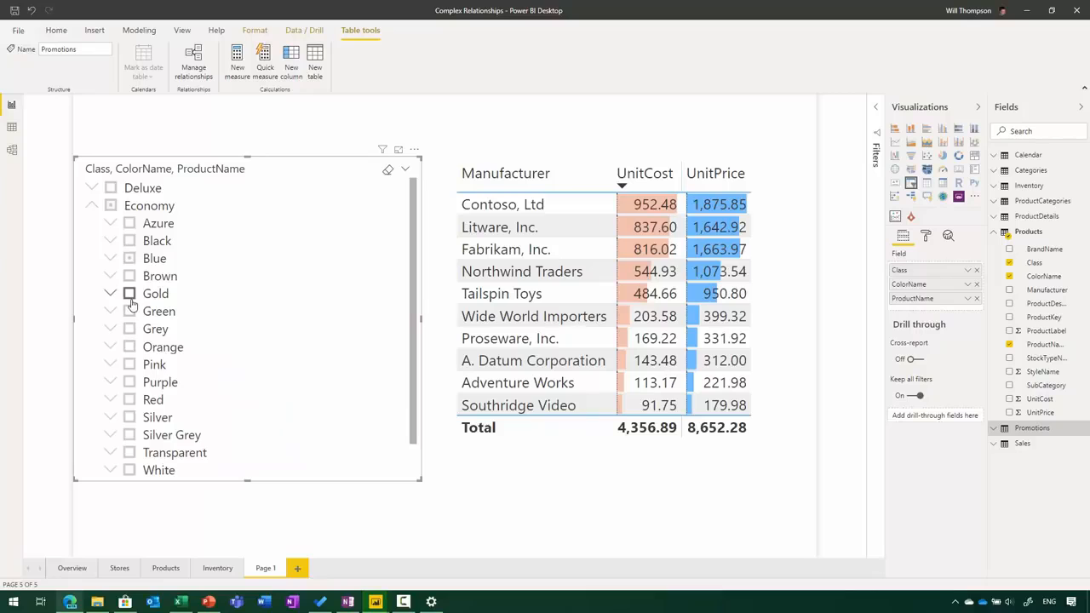
Step: Filter Economy to all Gold products plus the Green A. Datum Ultra Compact Digital Camera and Contoso 4G MP3 Player E400 Green
click(129, 293)
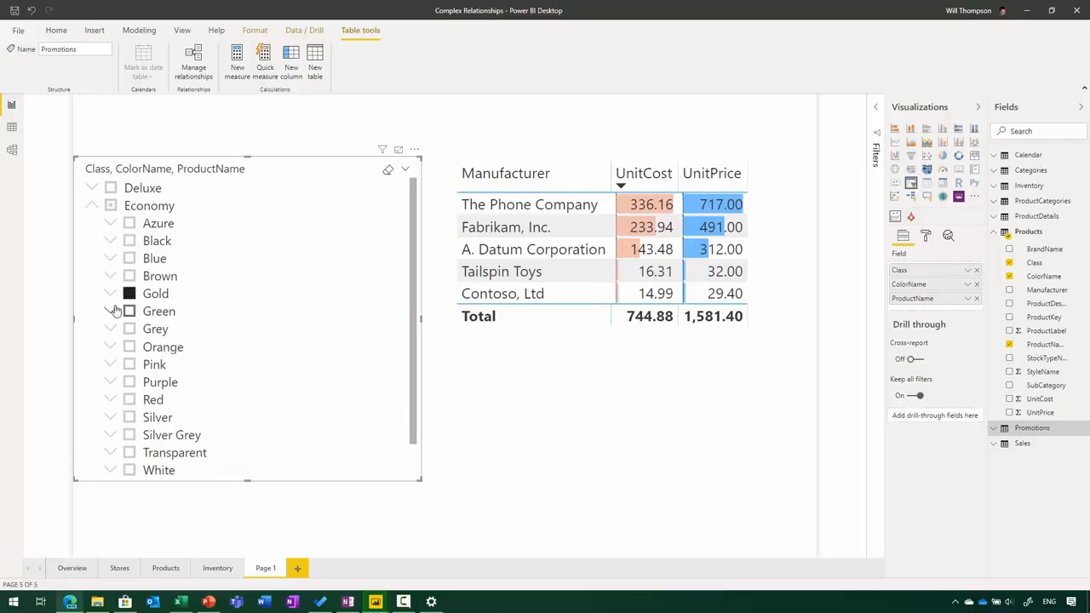
click(111, 311)
click(148, 364)
click(148, 382)
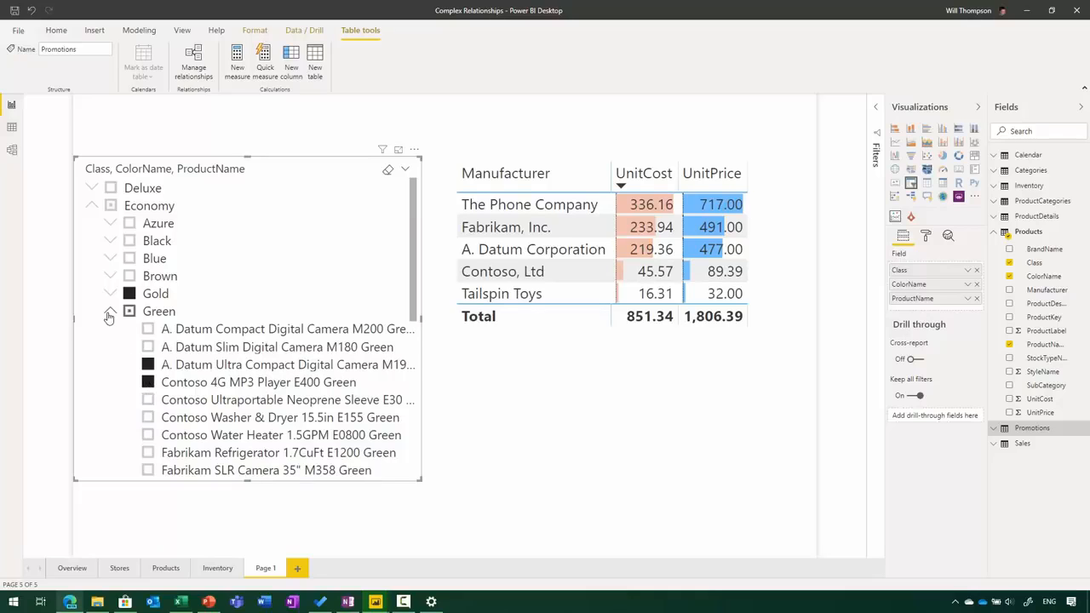
click(111, 310)
Step: Turn on single select for the slicer, moving its selection within Economy from Blue to Black
click(129, 259)
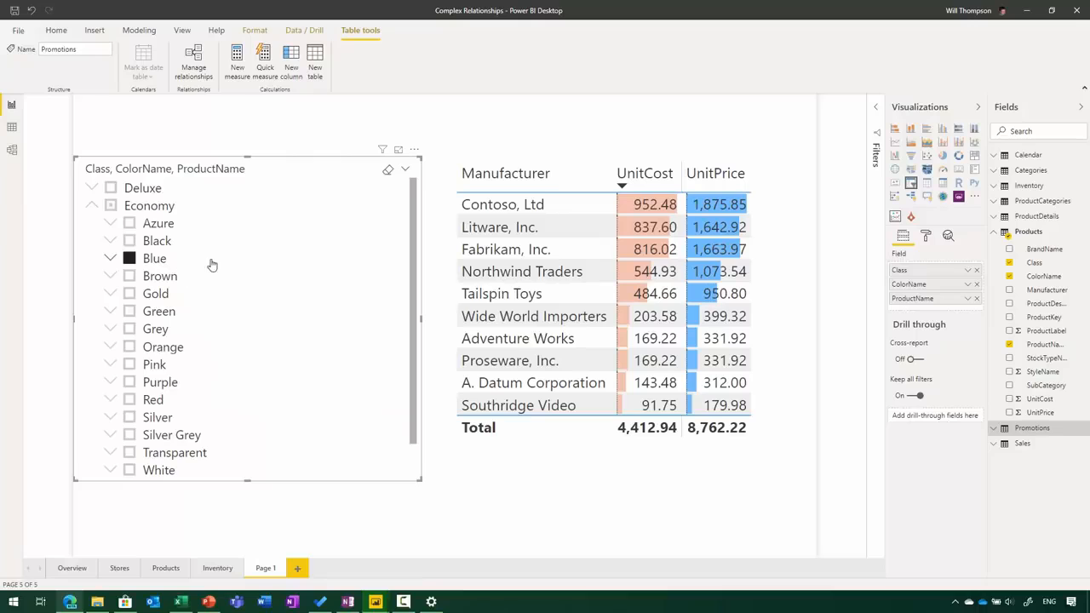
click(926, 235)
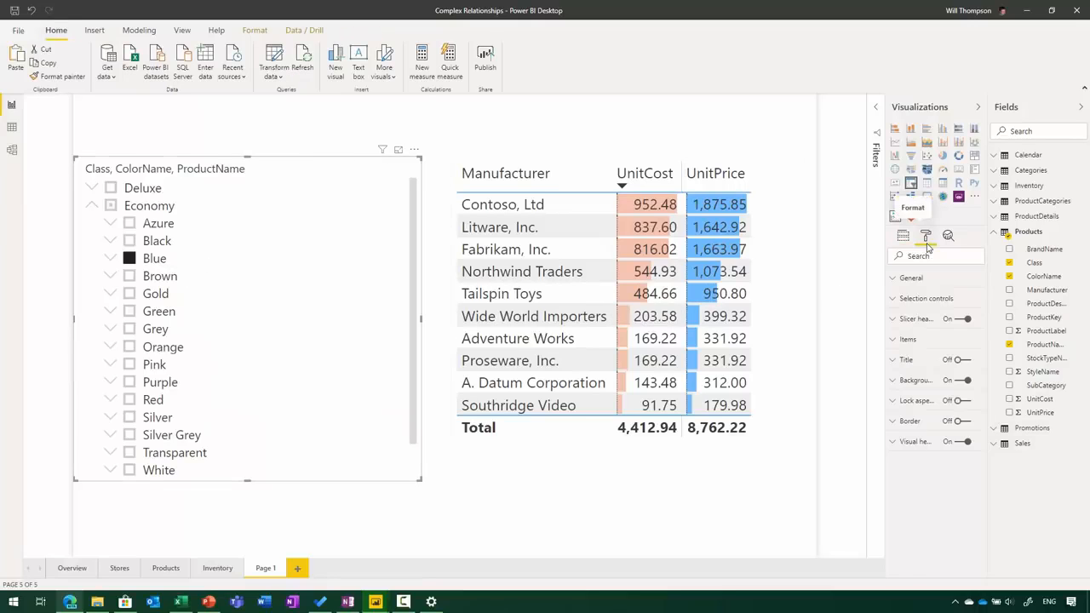
click(911, 298)
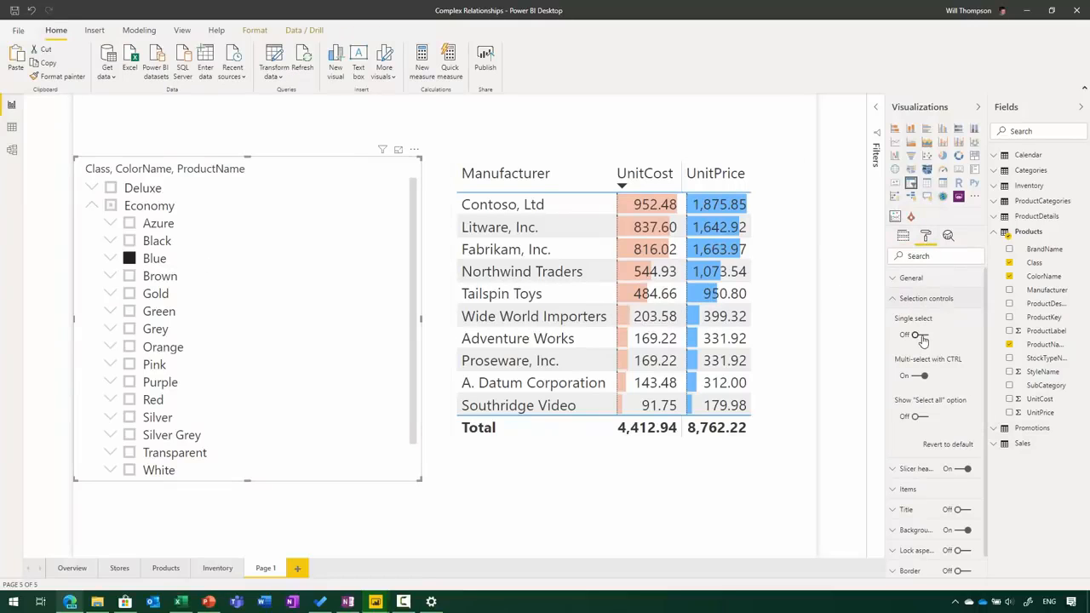
click(921, 335)
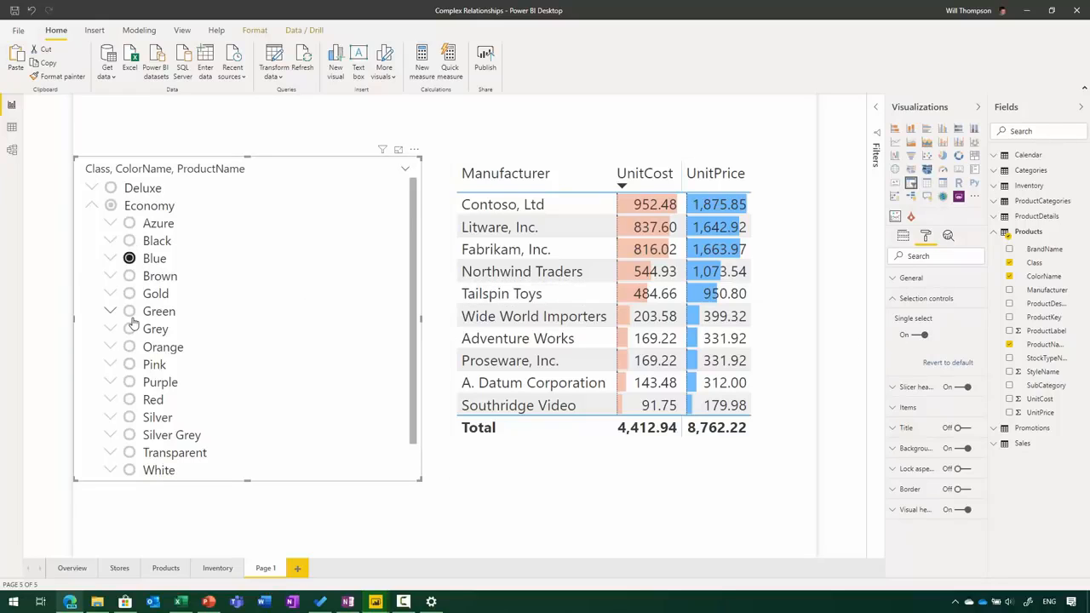
click(128, 241)
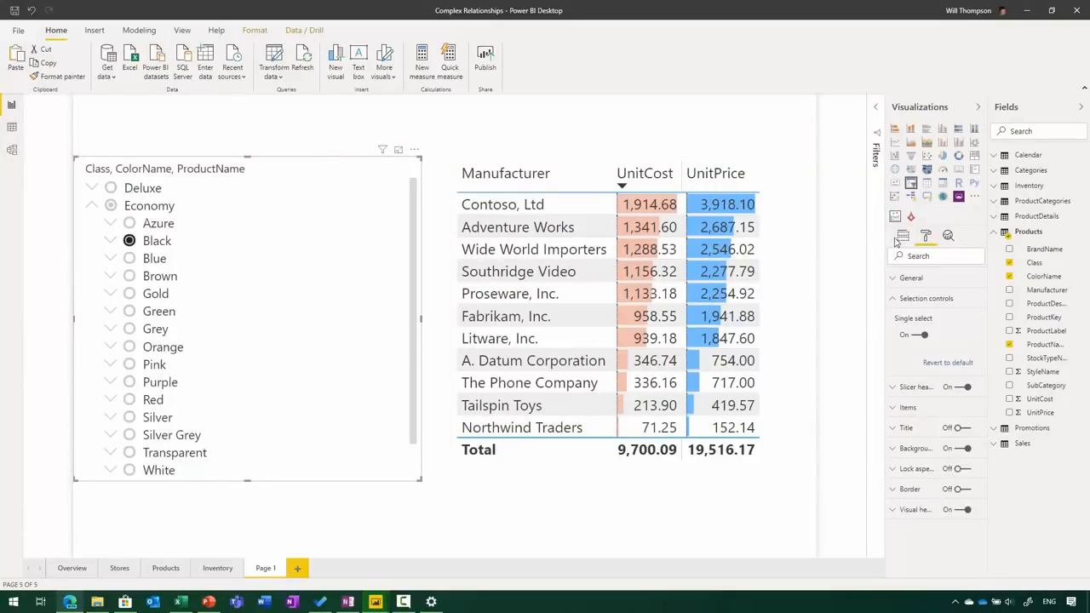
Step: Replace Class and ColorName in the slicer with Category and SubCategory from ProductCategories above ProductName, and expand the Audio category
click(903, 239)
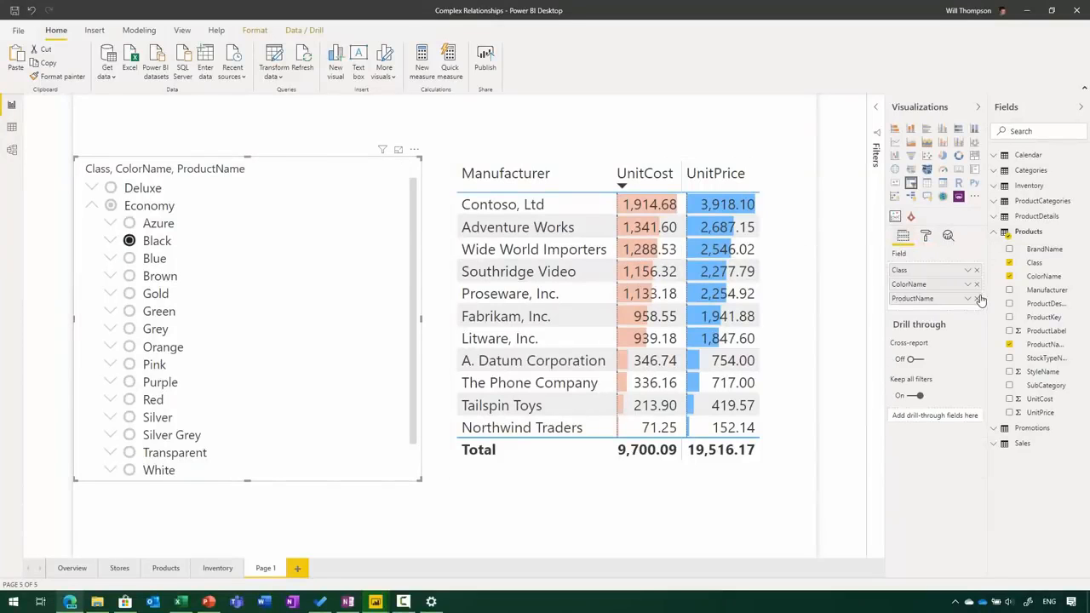
click(998, 203)
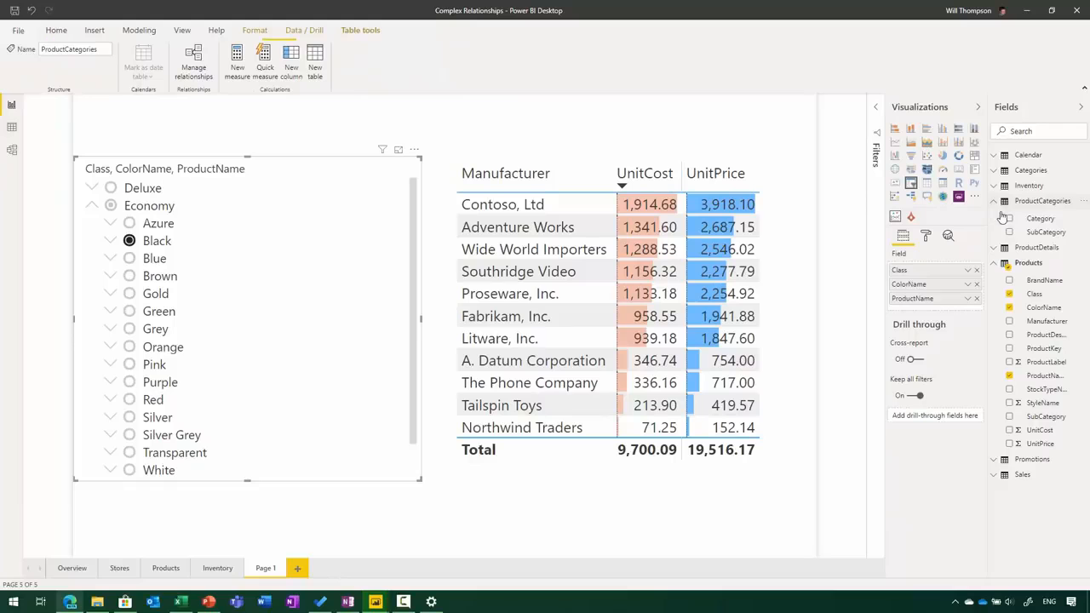
click(977, 284)
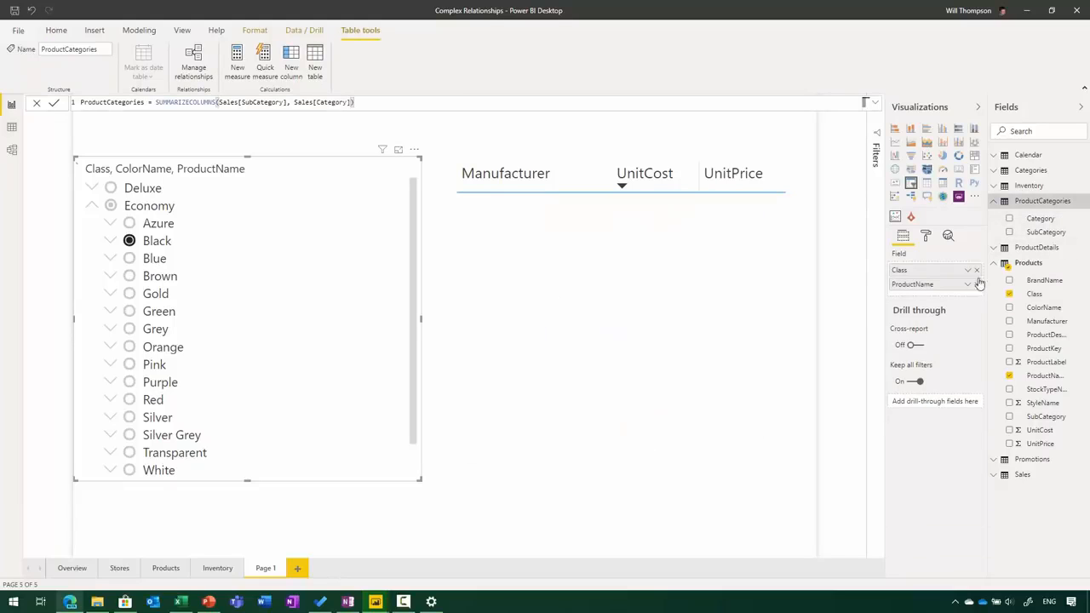
click(977, 271)
click(1039, 218)
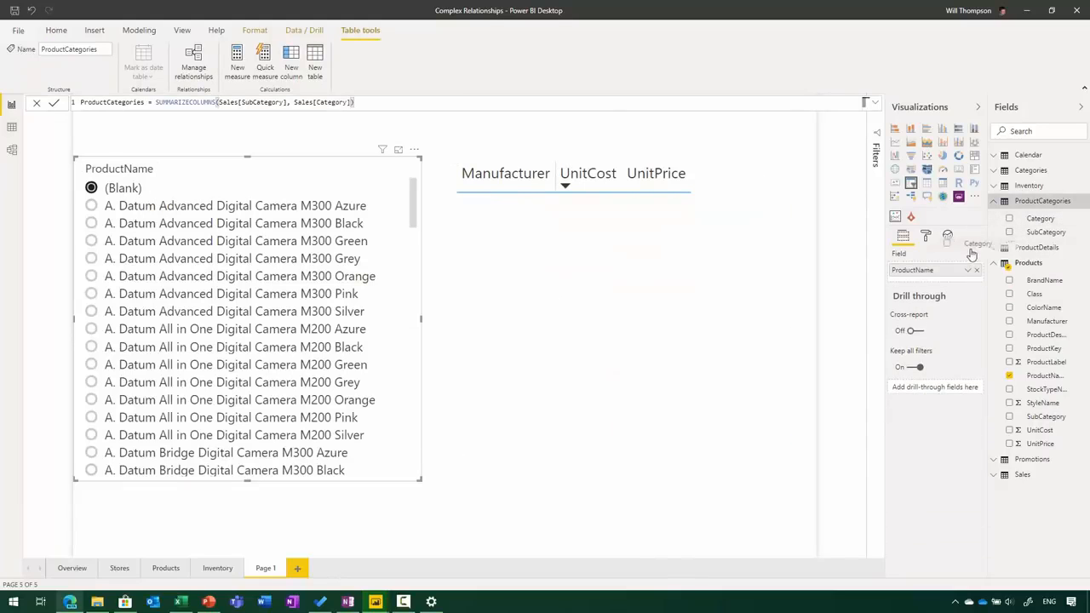
drag(1041, 232, 951, 285)
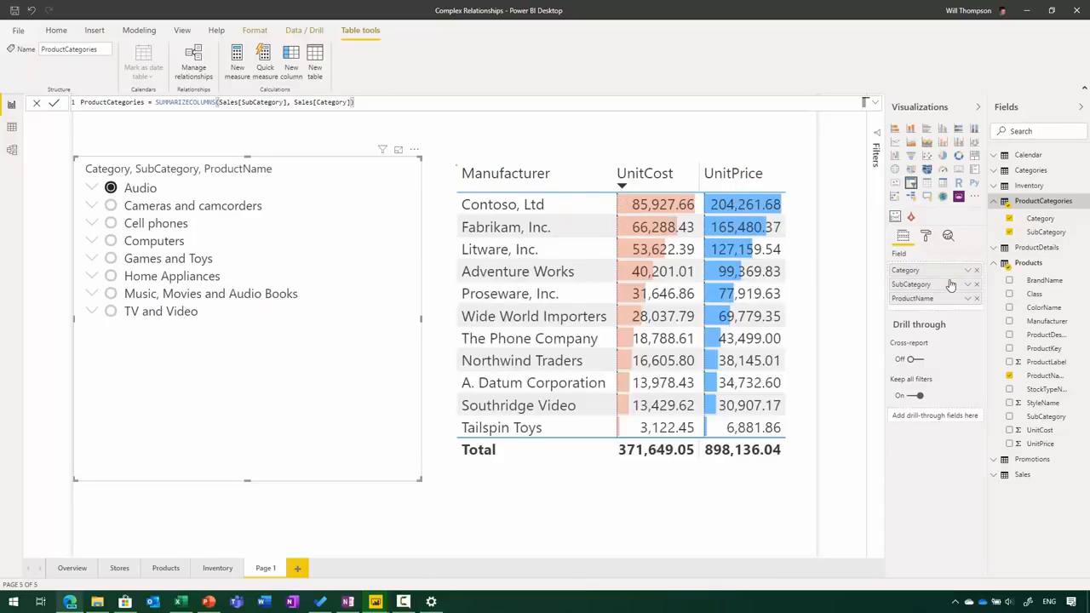
click(94, 189)
click(109, 206)
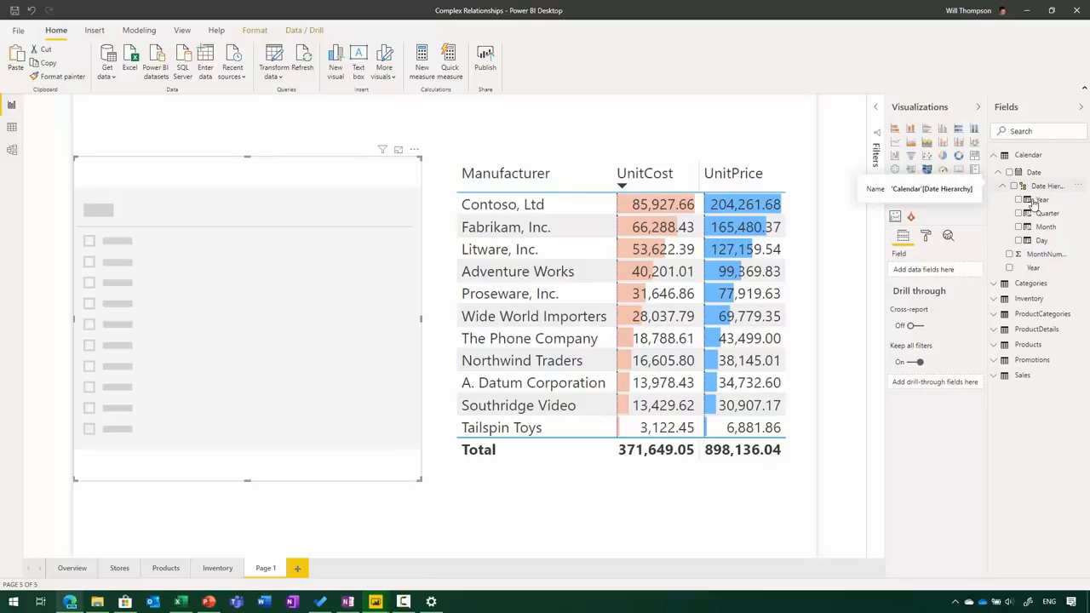
Step: Fill the empty slicer with the Calendar Date Hierarchy and expand 2013, Qtr 2 and May down to the days
drag(1055, 189, 929, 275)
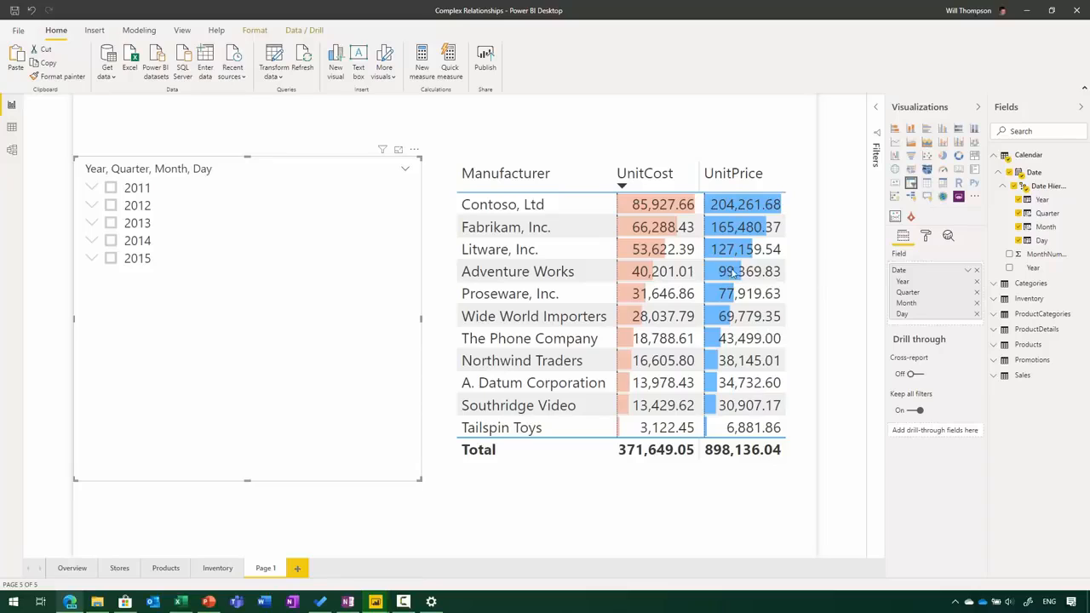
click(91, 222)
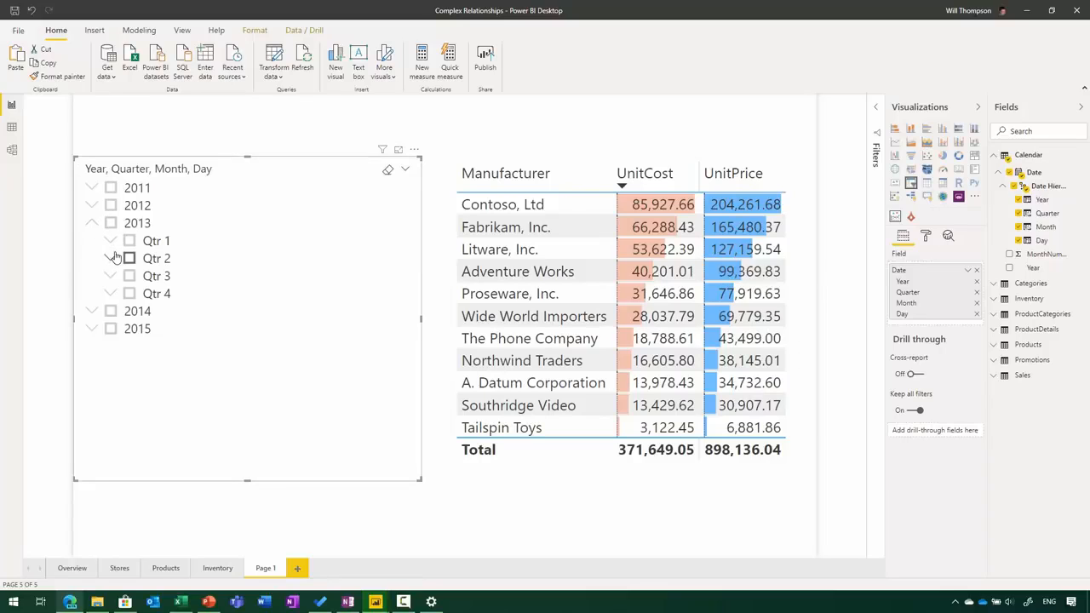
click(112, 258)
click(128, 293)
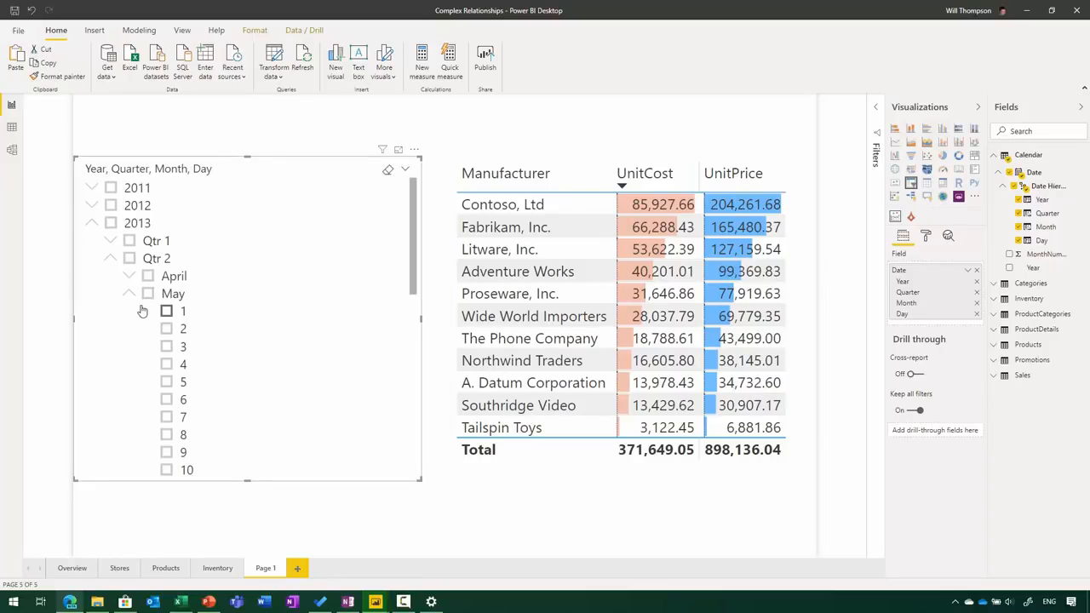
click(130, 294)
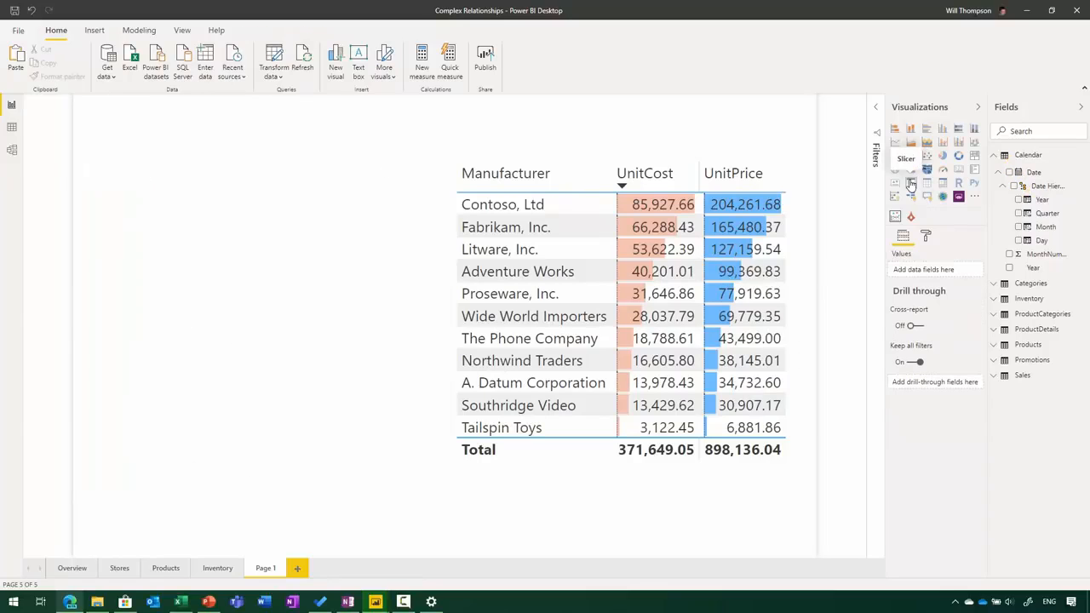
Step: Add a new slicer based on the Calendar Date field and check the calendar picker of its end date
click(911, 184)
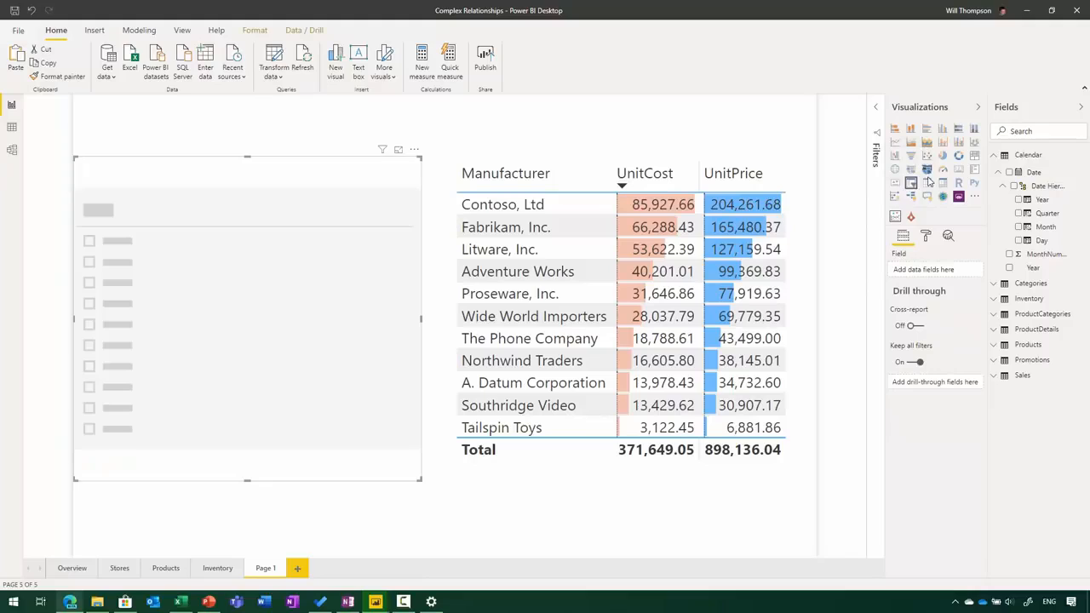
drag(1021, 174, 944, 283)
click(1010, 174)
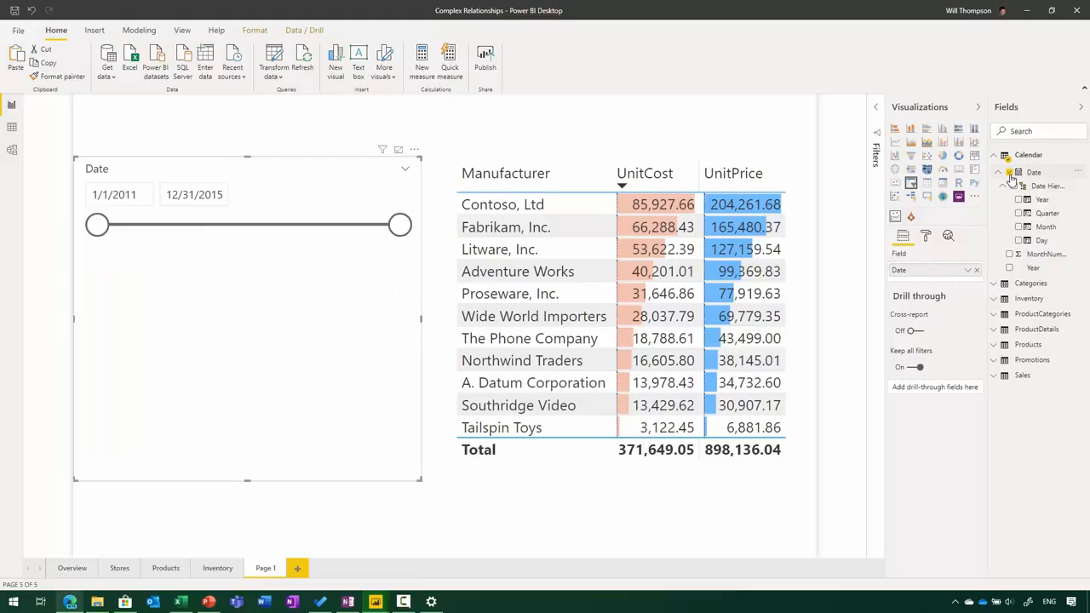
click(201, 190)
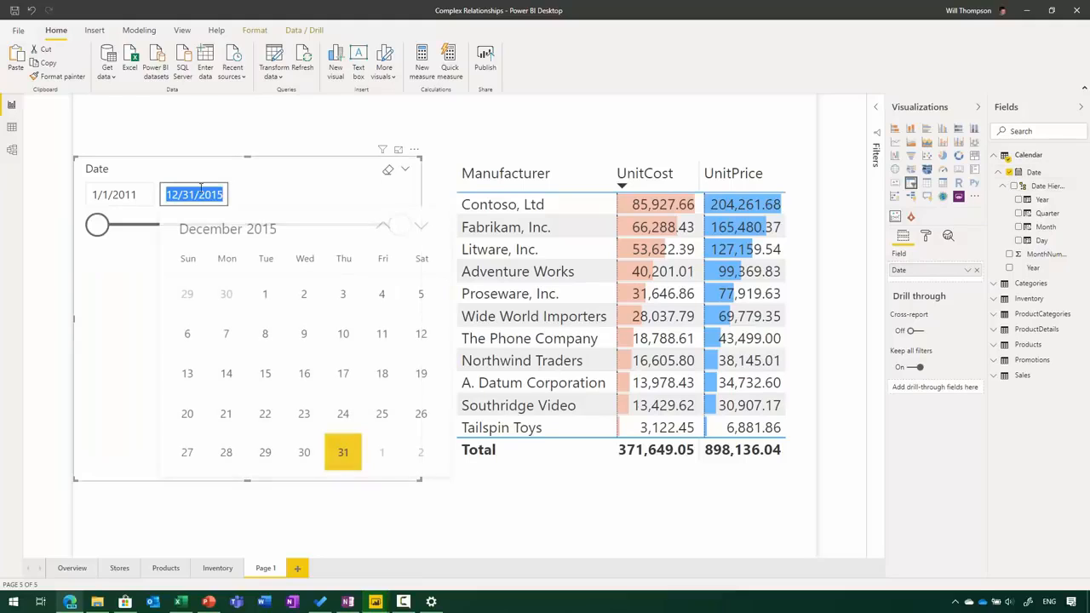
click(235, 199)
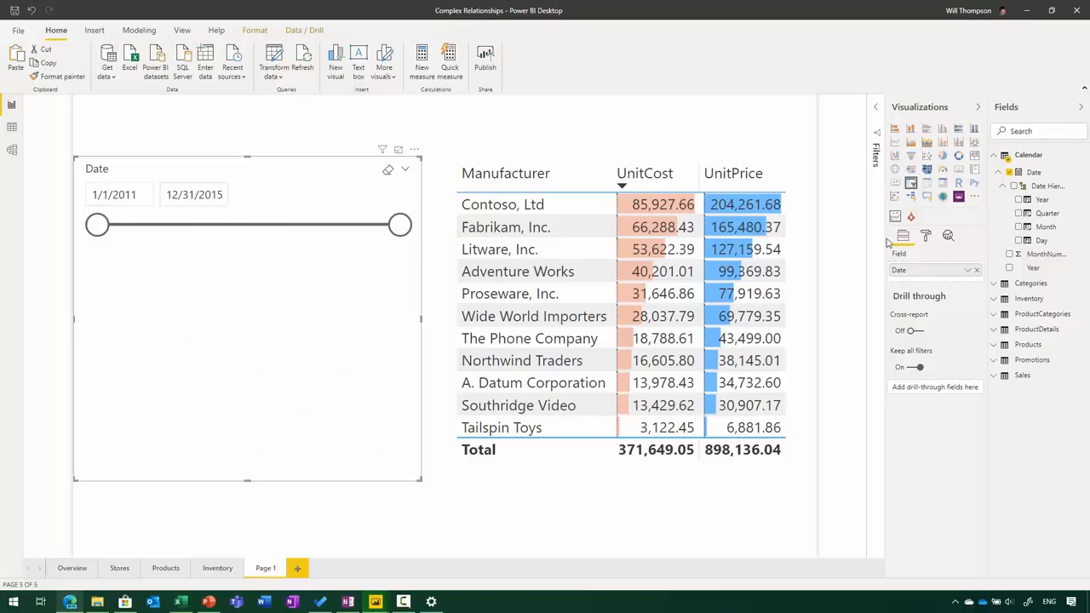
Step: Replace the slicer's plain Date field with the Calendar Date Hierarchy and display the slicer as a Dropdown
drag(1054, 187, 966, 277)
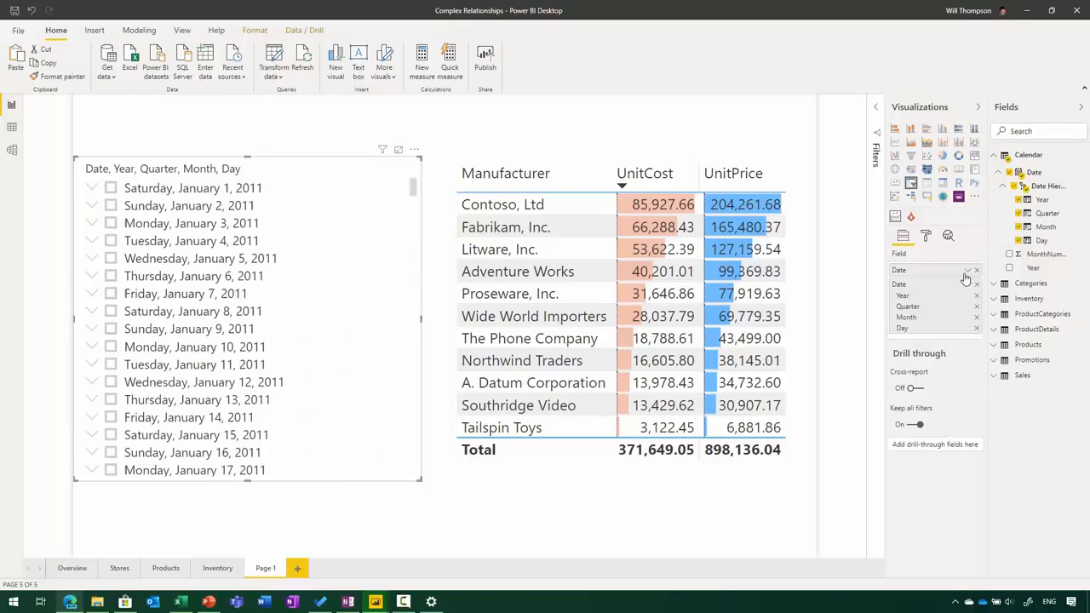
click(976, 283)
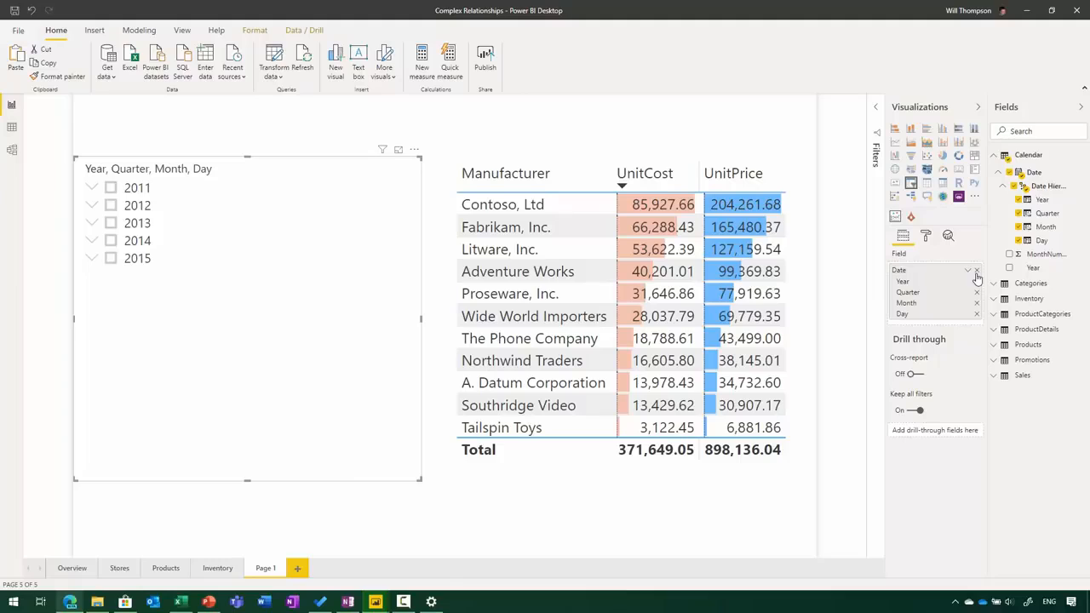
click(407, 172)
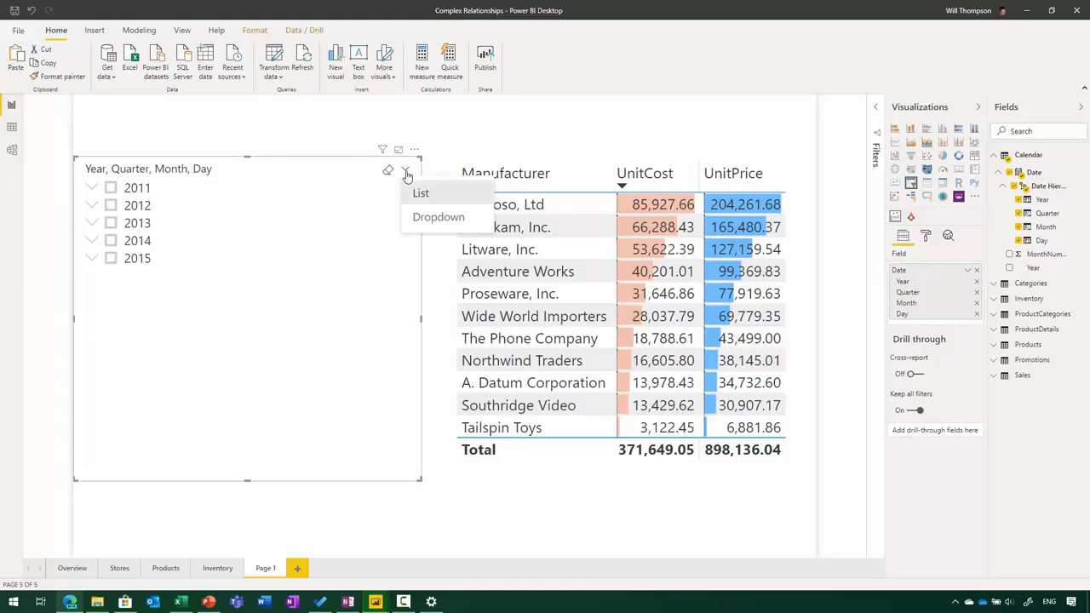
click(426, 217)
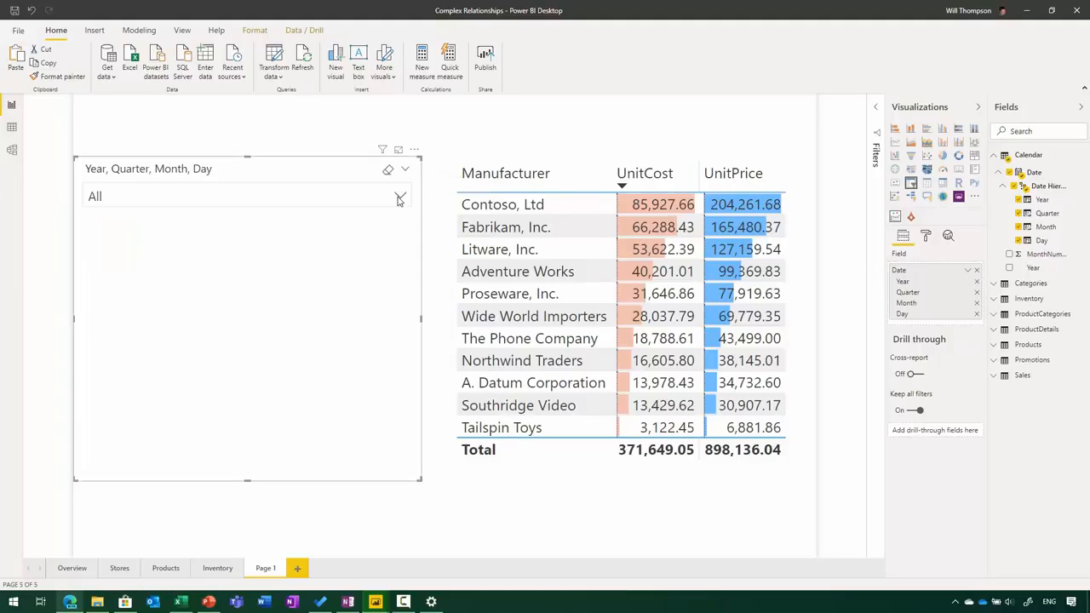
click(399, 198)
click(399, 199)
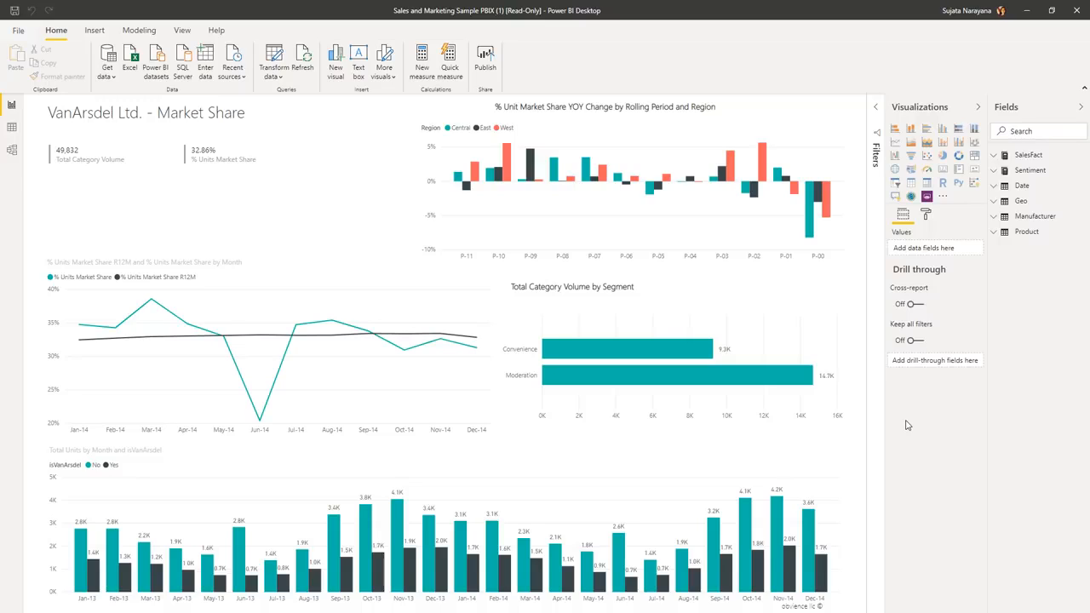
Step: Display the ribbon key tips and use the Insert ones to add an empty visual to the report page
key(alt)
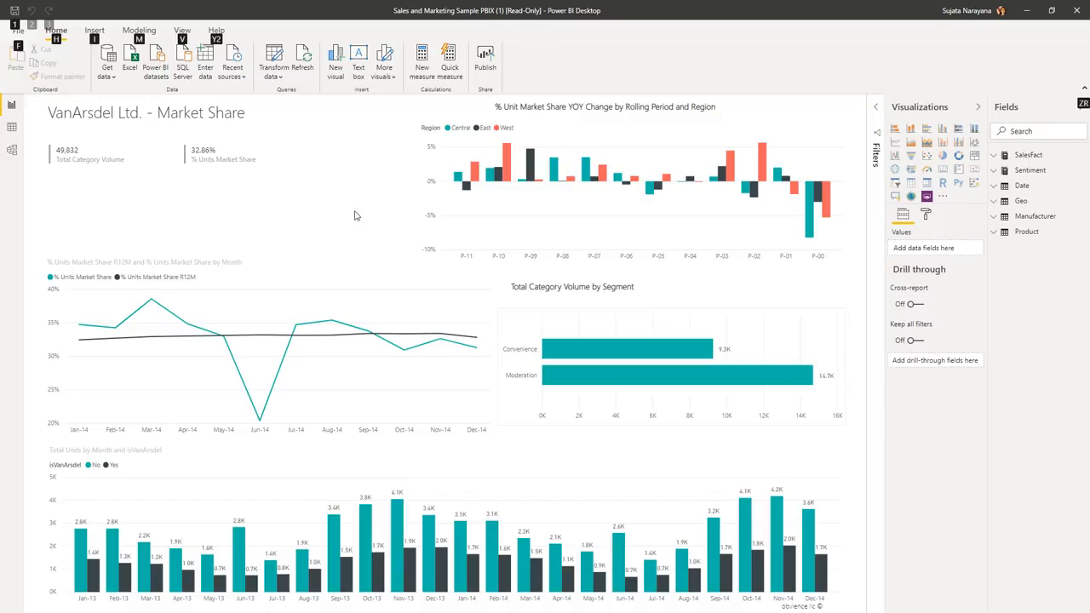
click(159, 115)
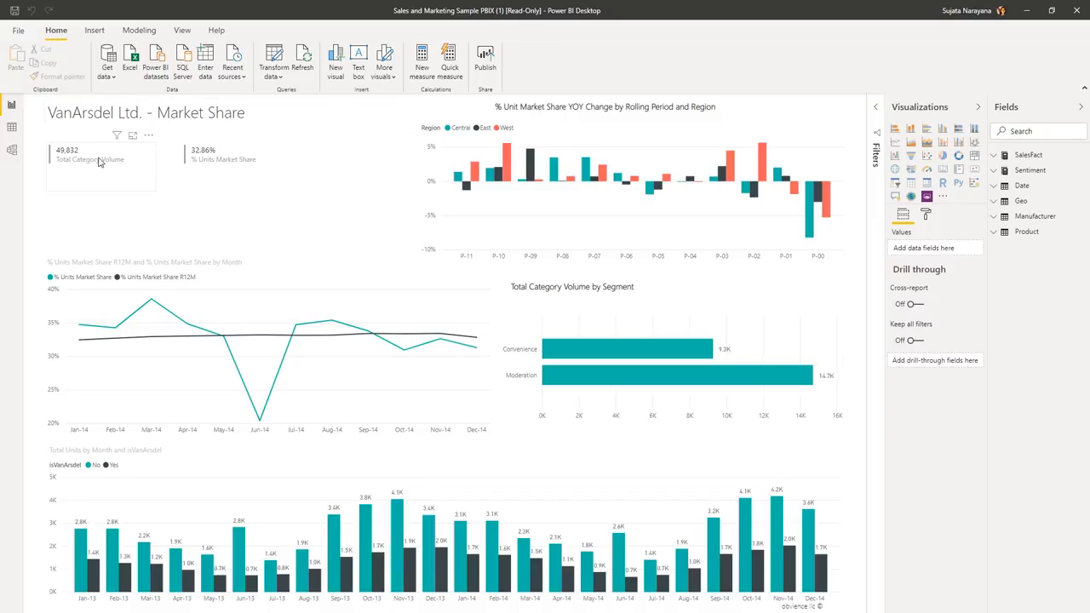
key(alt)
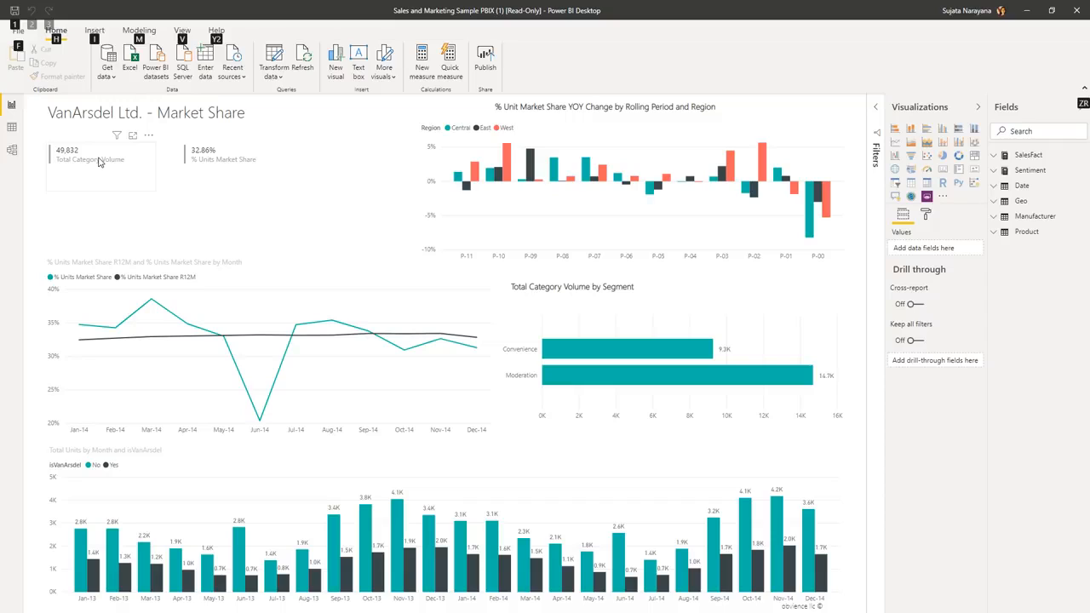
key(i)
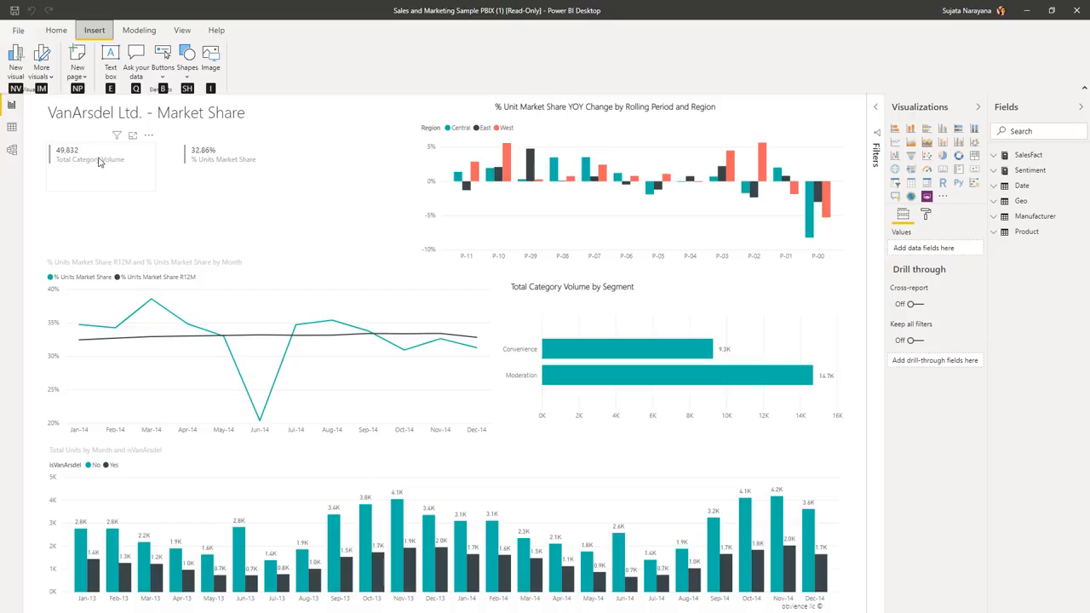
key(n)
key(v)
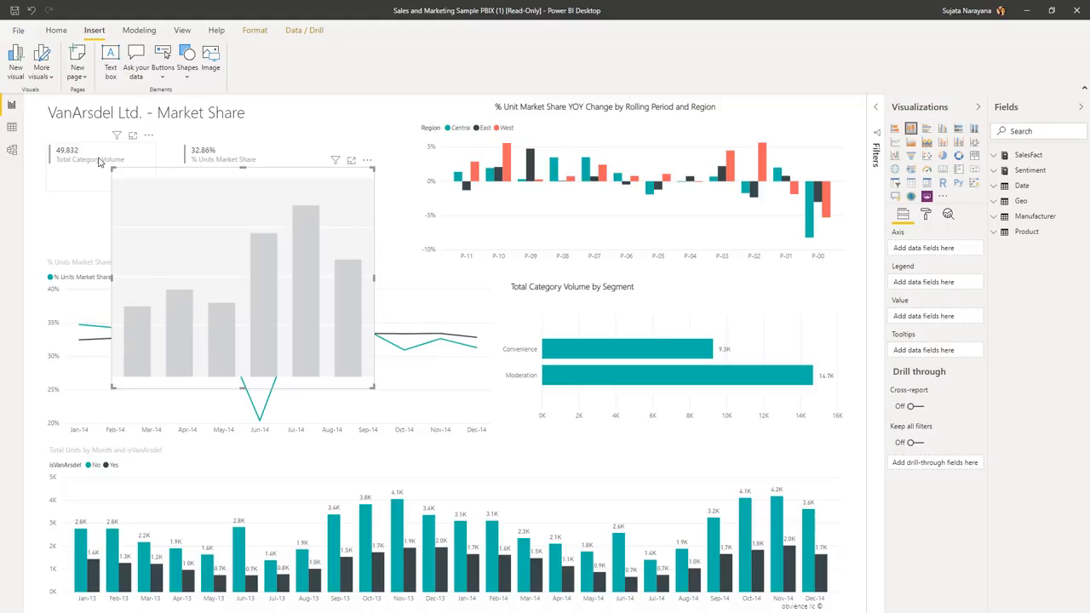
Step: Bring up the key tips for the Modeling commands and leave key tip mode
key(alt)
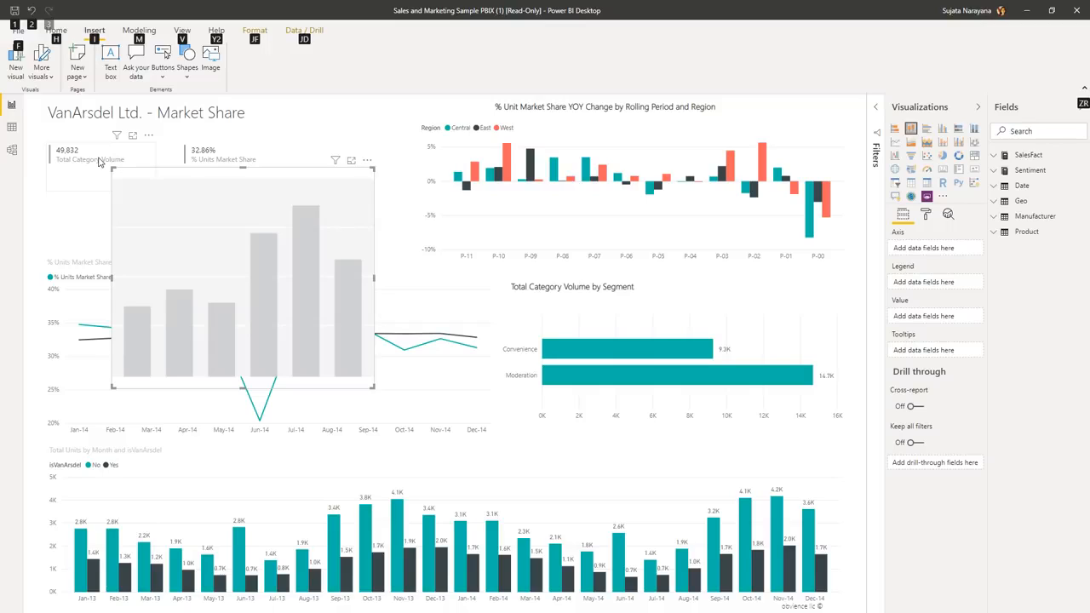
key(m)
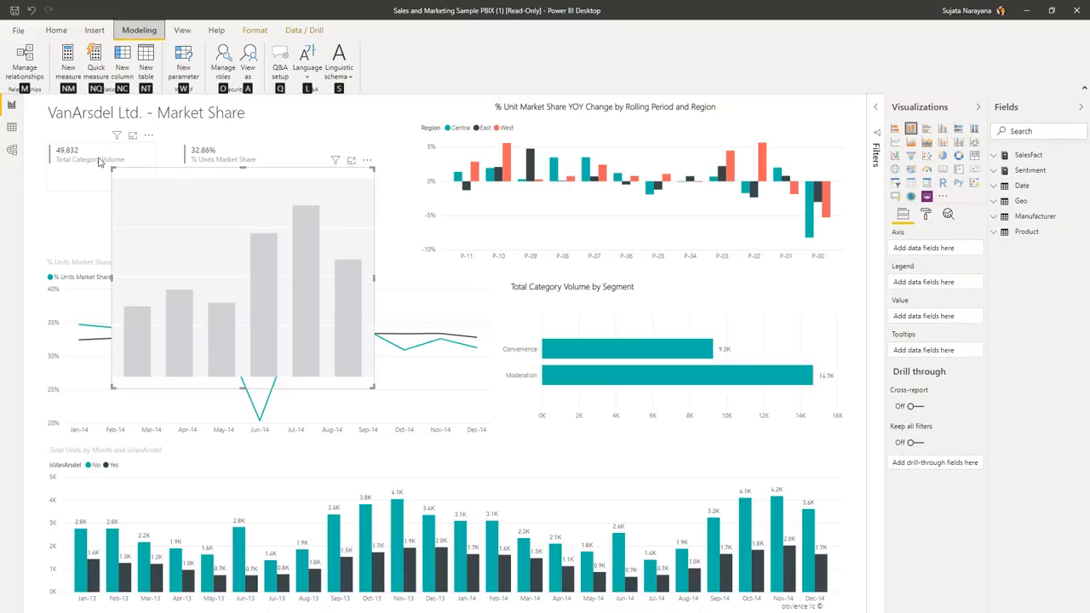
key(Escape)
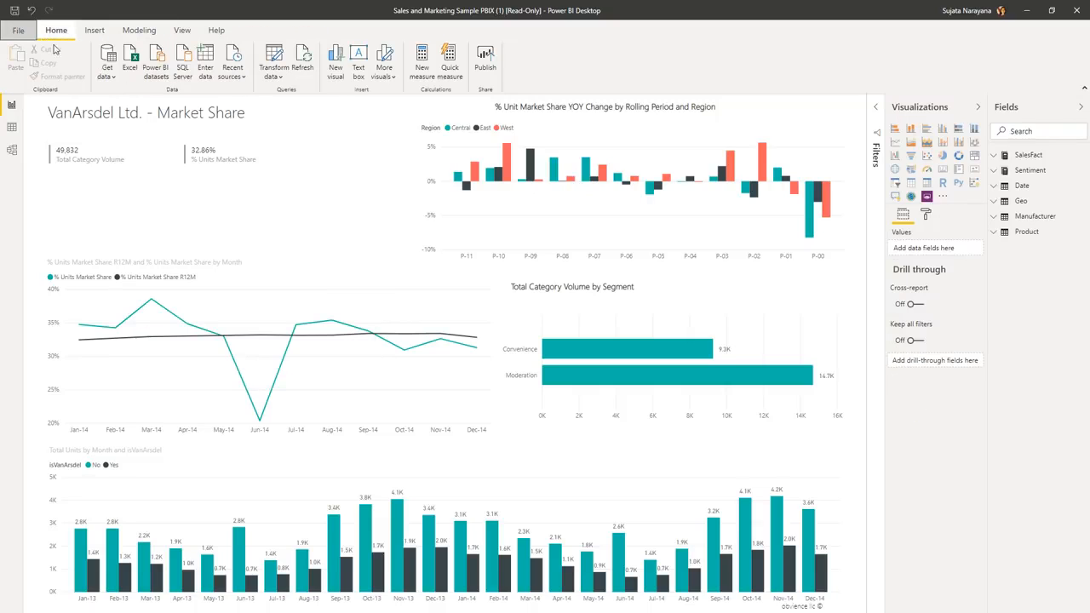
Step: Move keyboard focus through the ribbon sections from File to Help and back to Home
mouse_move(283, 182)
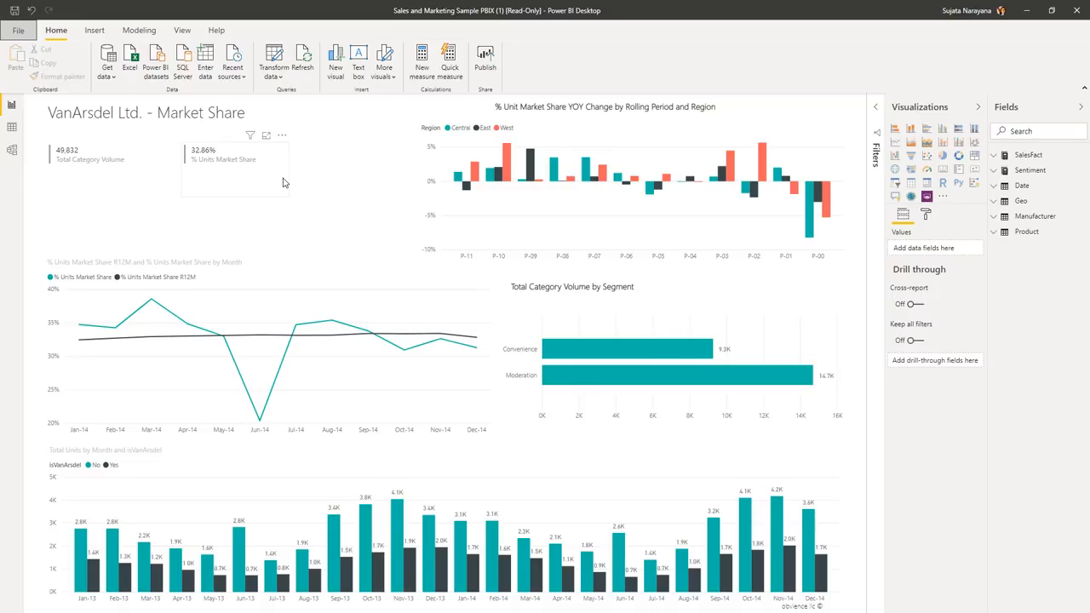
key(Tab)
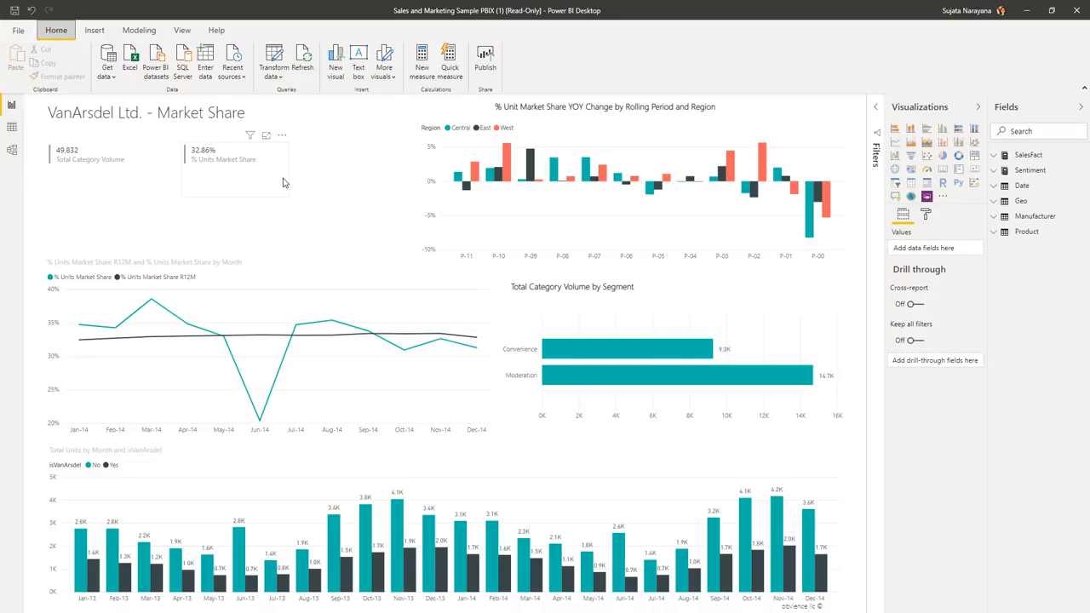
key(Right)
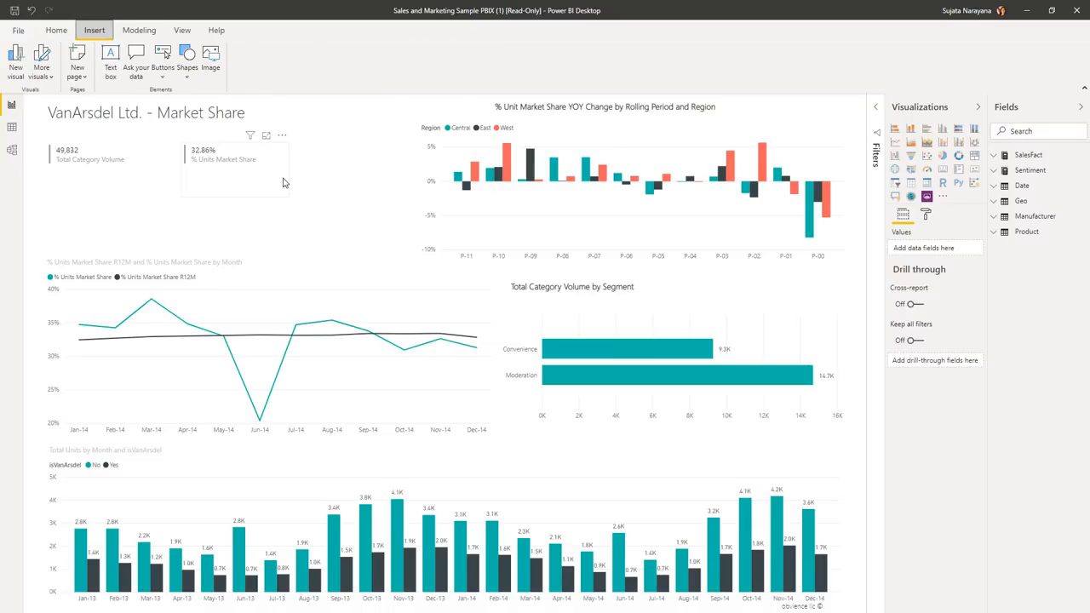
key(Right)
key(Right)
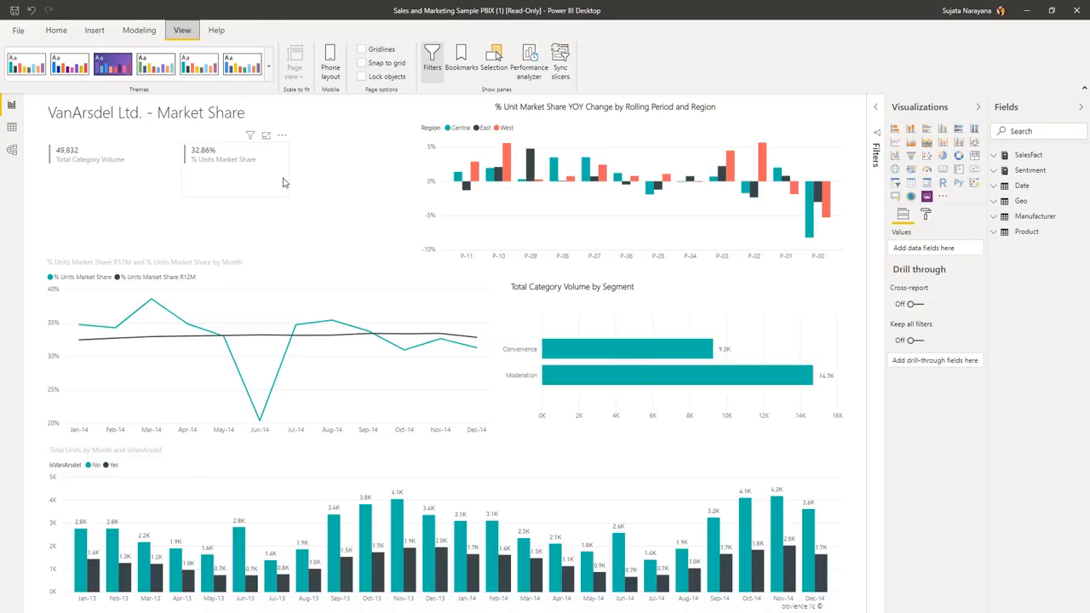
key(Right)
key(Left)
key(Left)
key(Left)
key(Left)
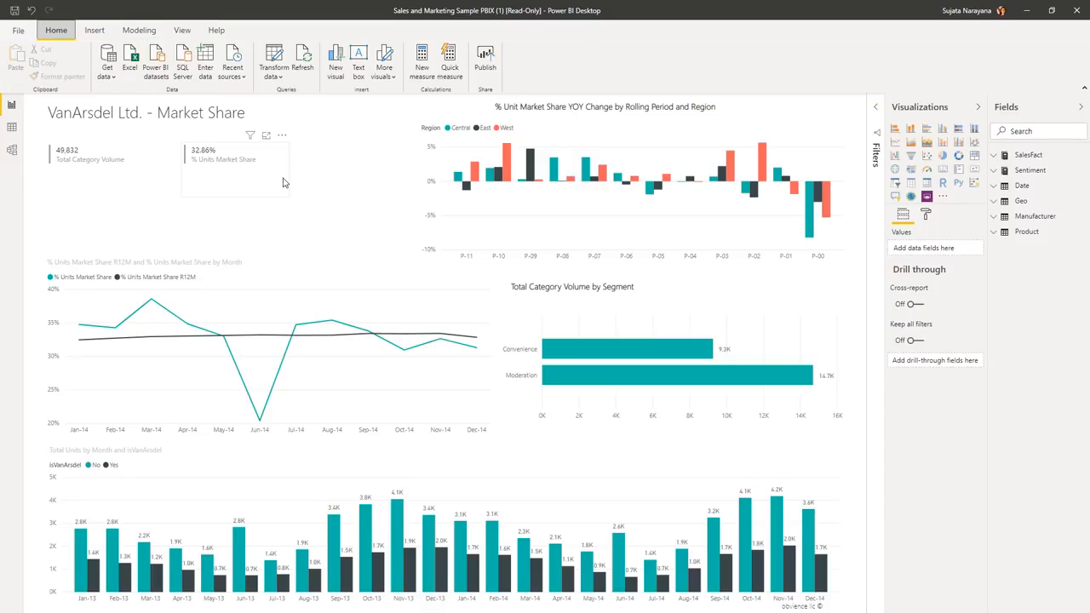
Step: Move keyboard focus across the Home commands, from Paste and Copy through Get data to Power BI datasets and beyond
key(Down)
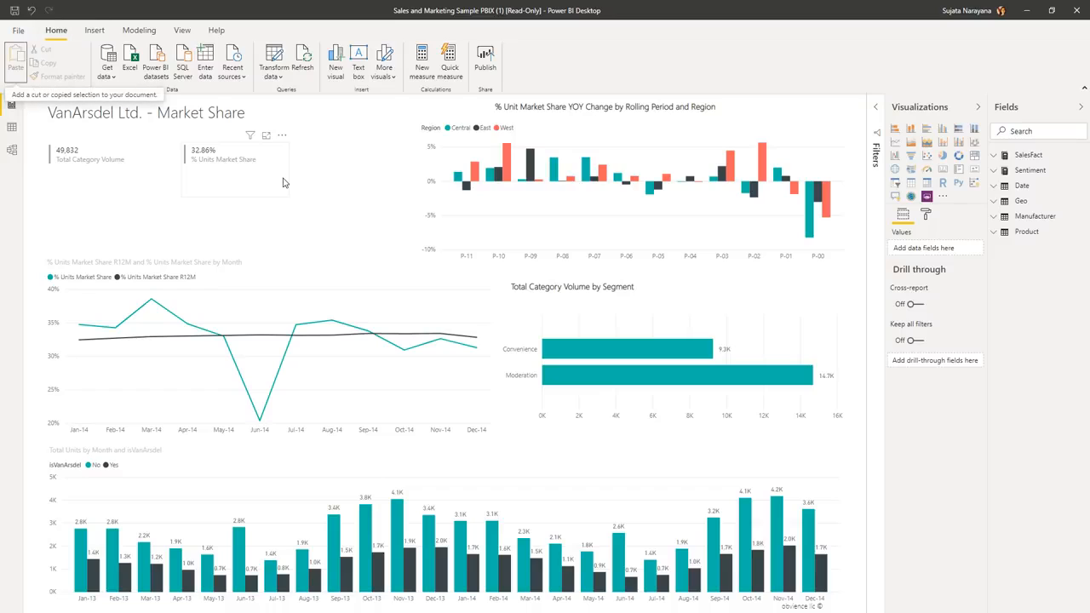
key(Right)
key(Down)
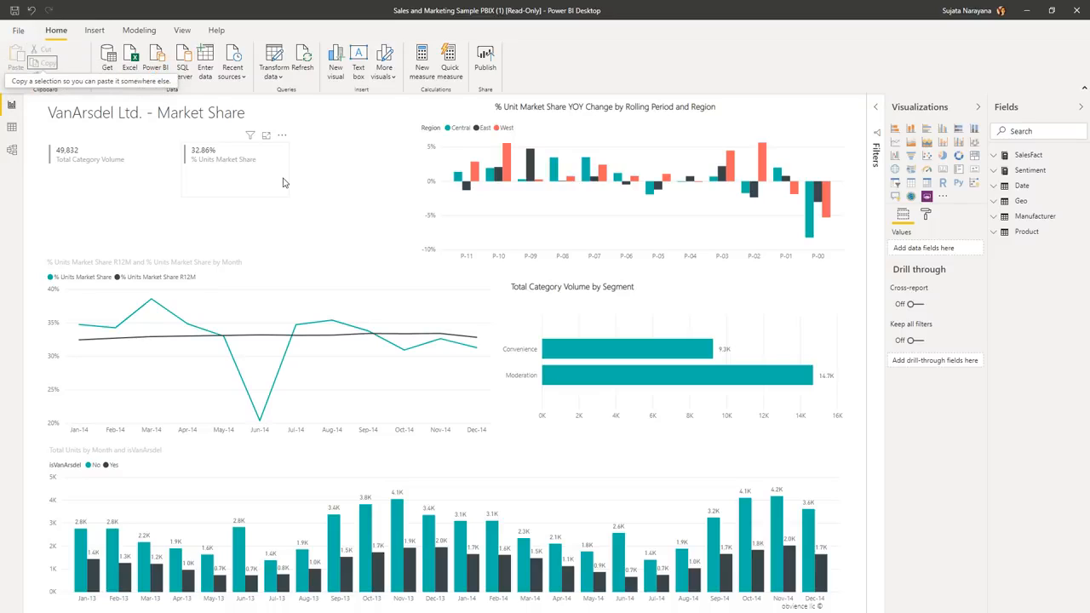
key(Down)
key(Right)
key(Right)
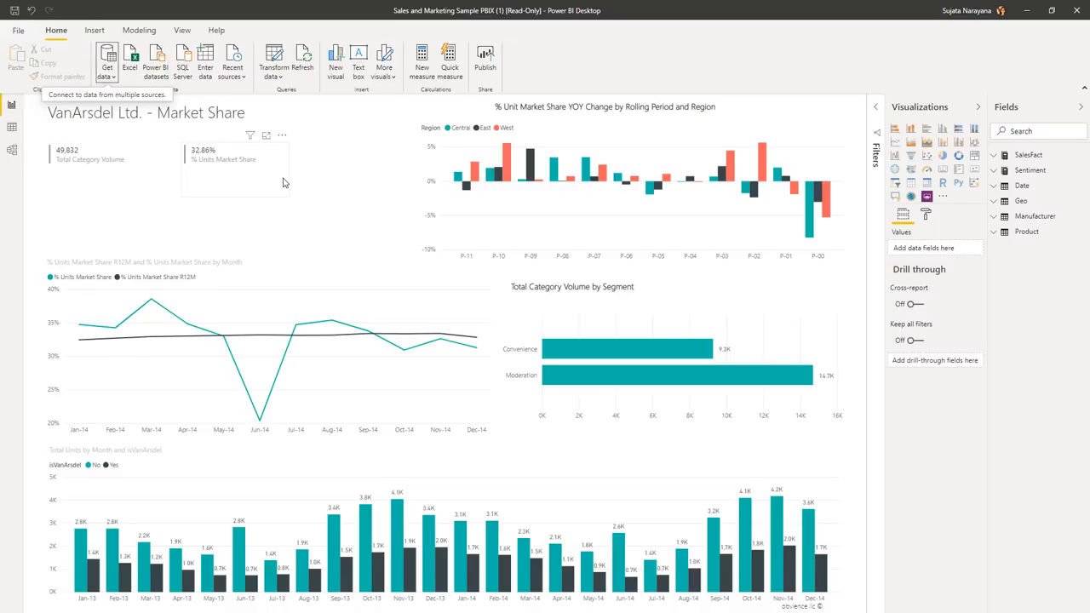
key(Right)
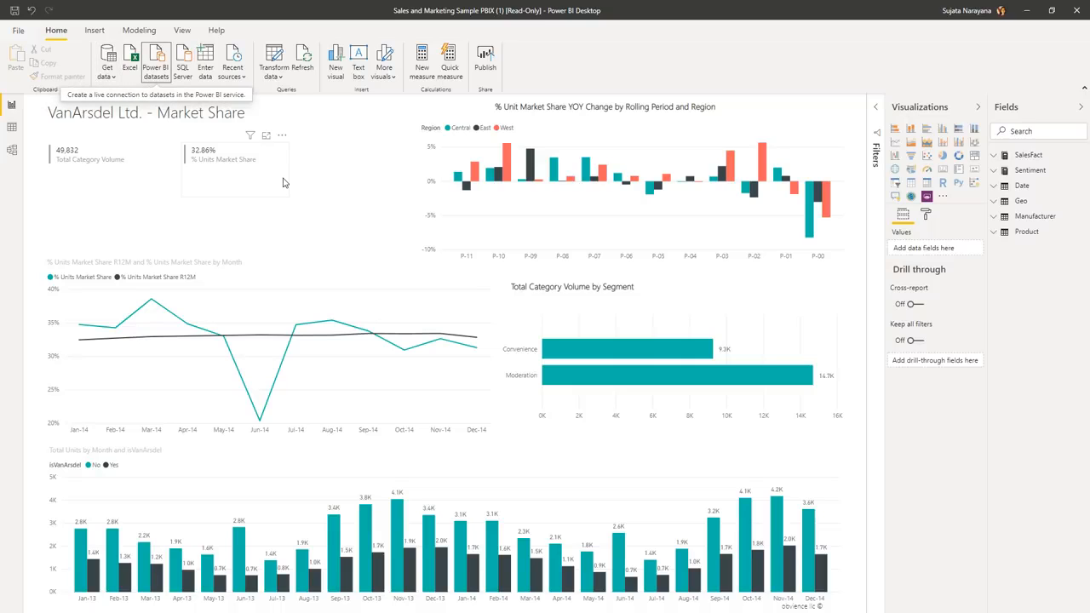
key(Right)
key(Right)
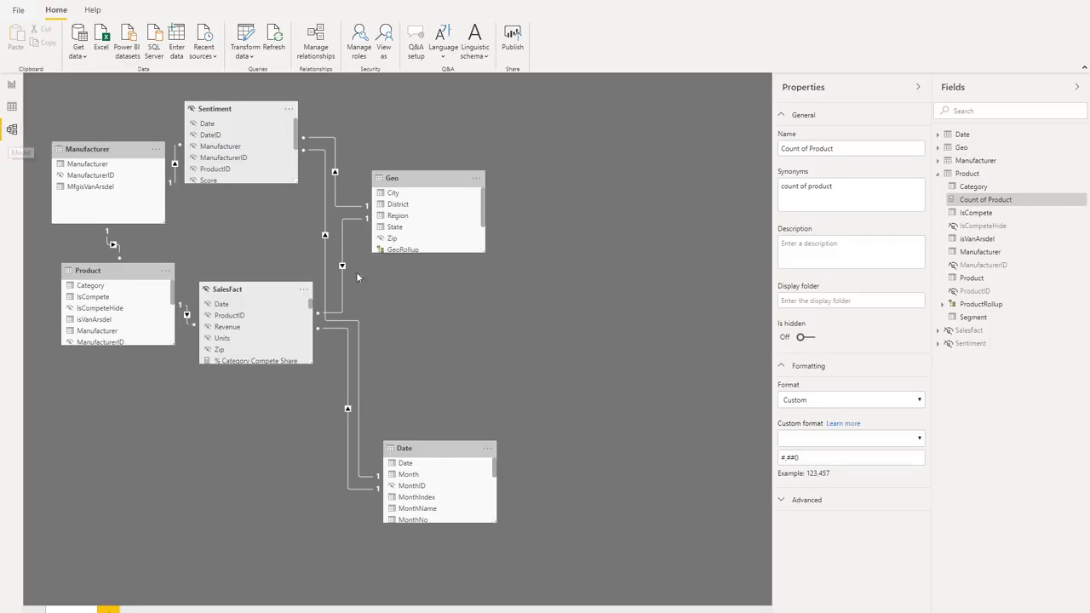
Step: Review the format options available for the Count of Product measure in the model view, keeping Custom
click(809, 407)
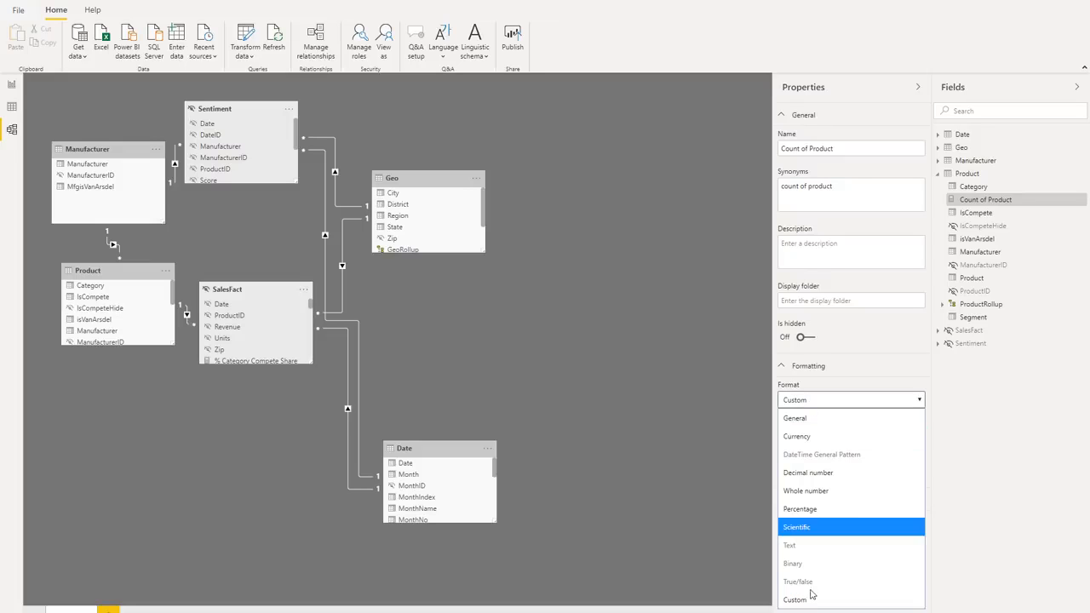
click(975, 473)
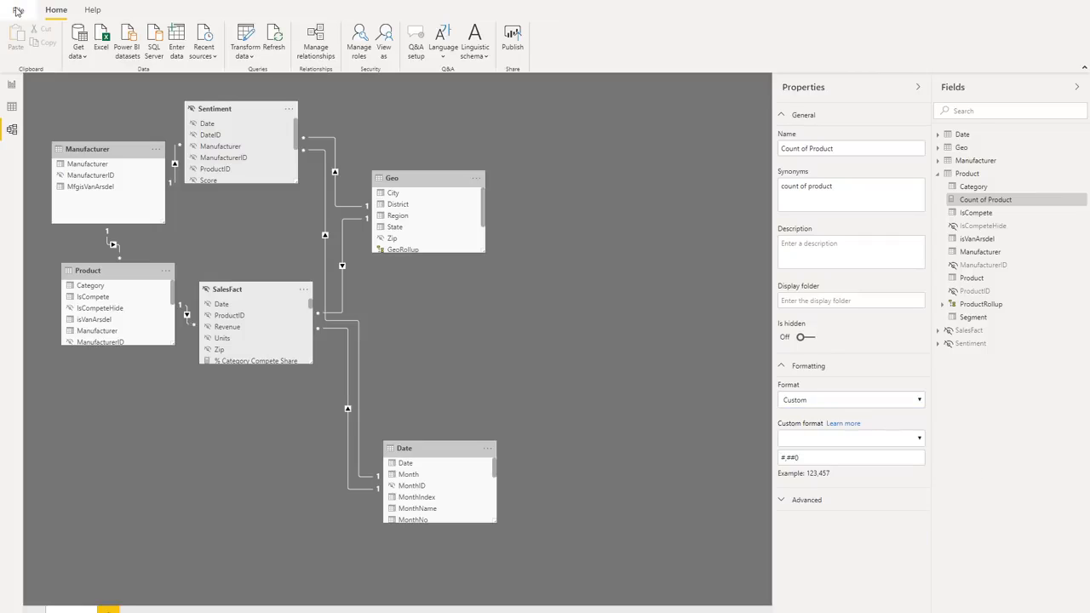
Step: Return to the report view and set the format of the Date table's MonthNo column to $#,##0;($#,##0)
click(12, 85)
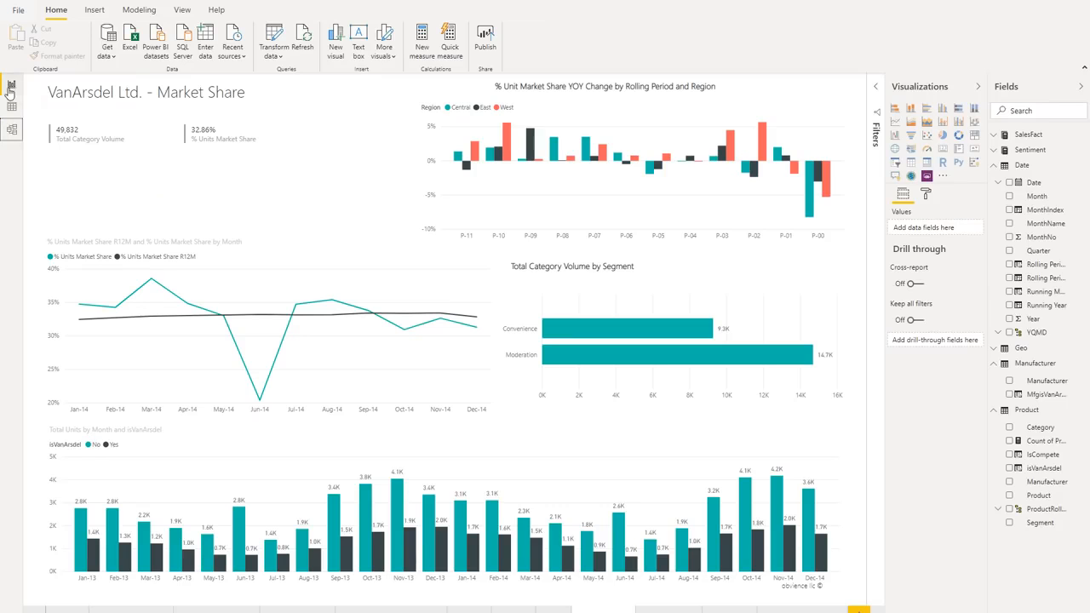
click(1054, 241)
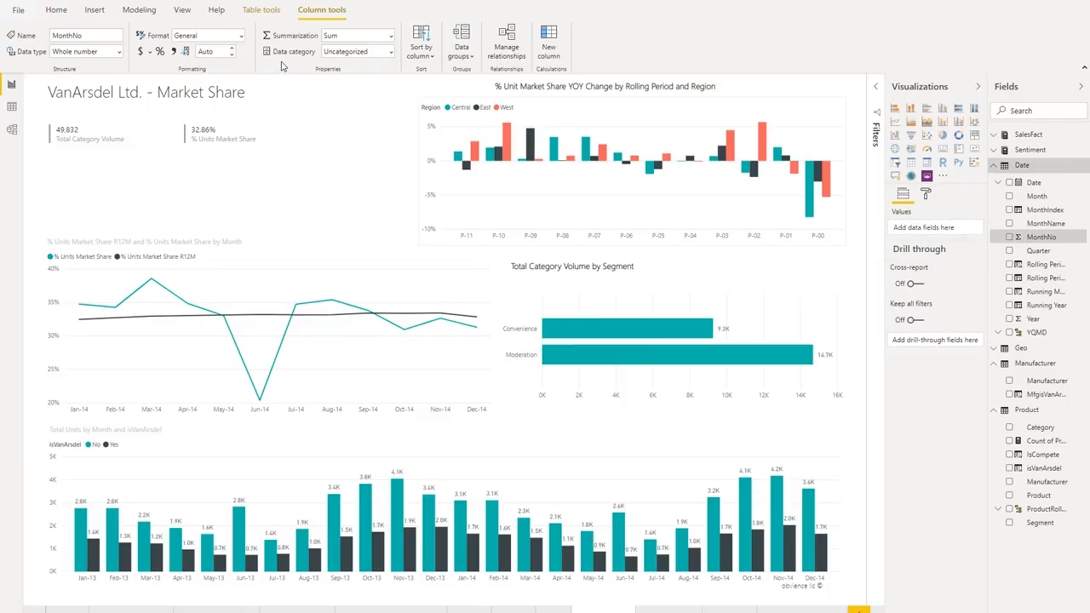
click(200, 41)
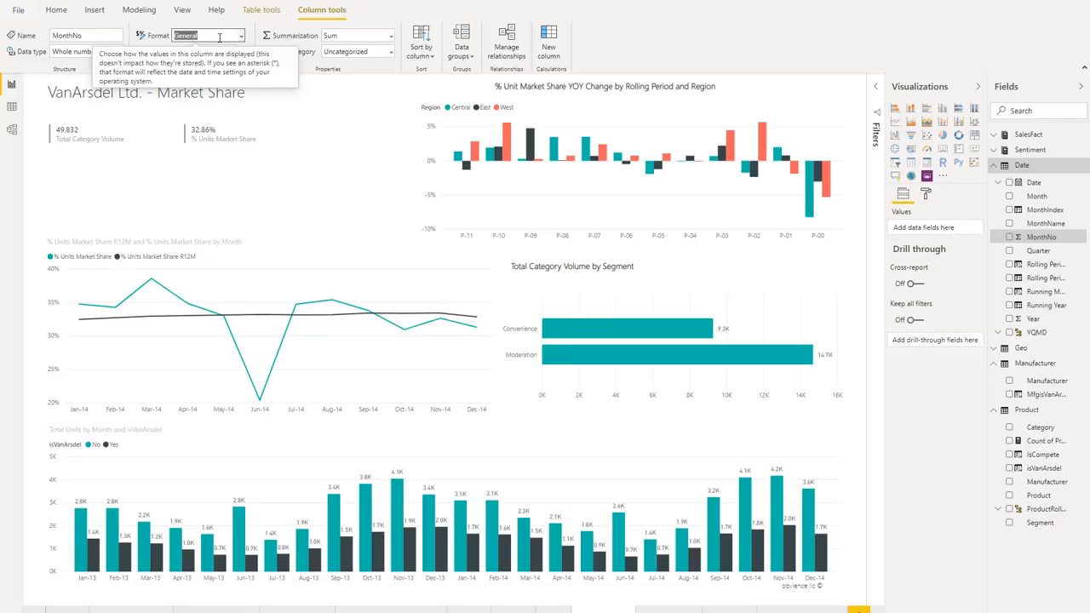
key(ctrl+v)
key(Return)
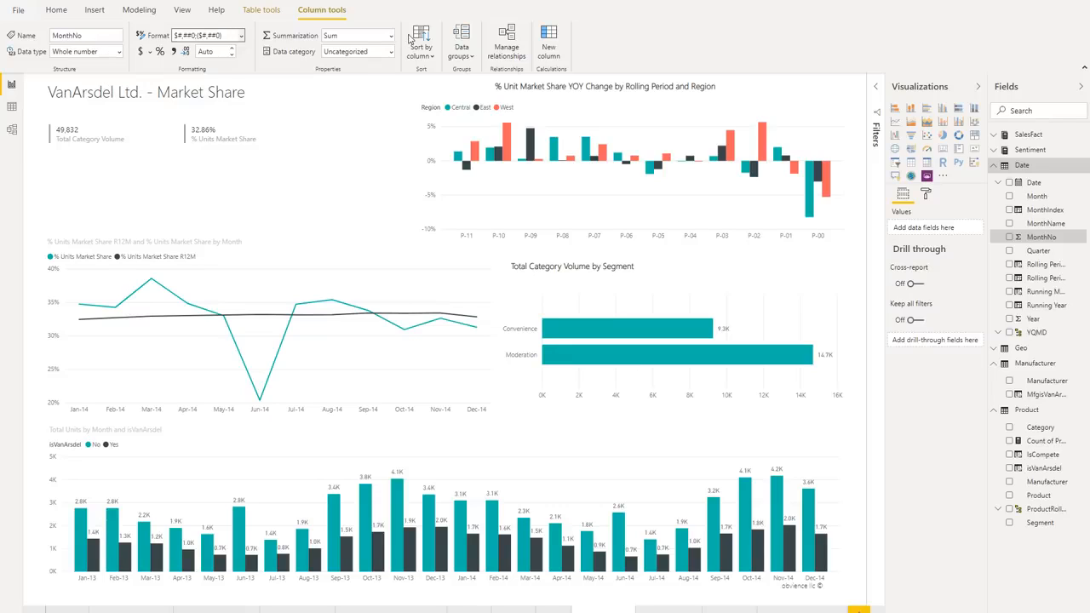
click(638, 37)
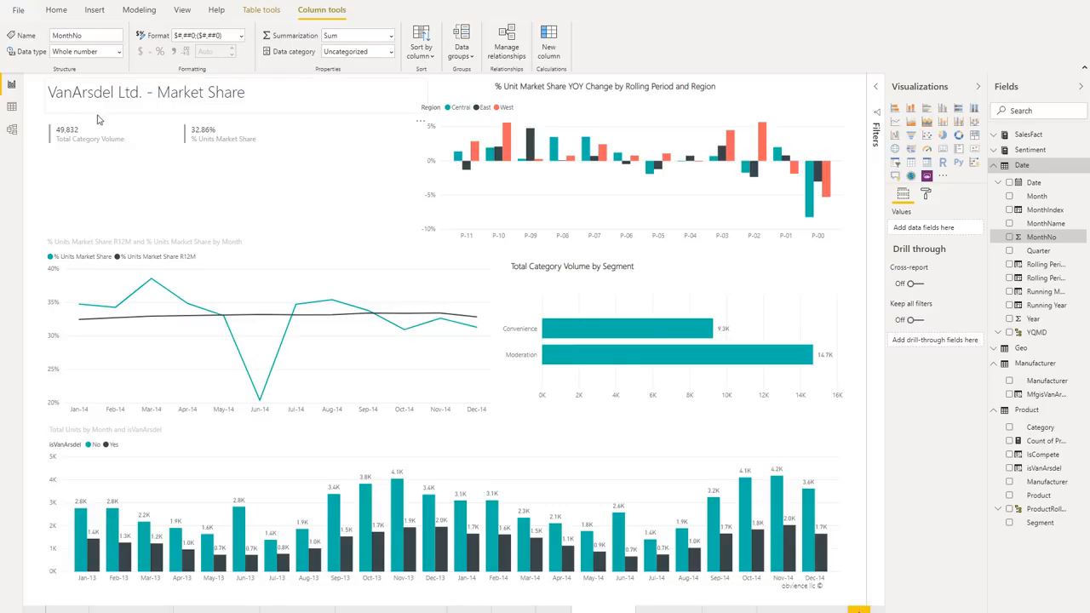
Step: Check the Count of Product formatting properties in the model view and select that measure back in the report view
click(12, 129)
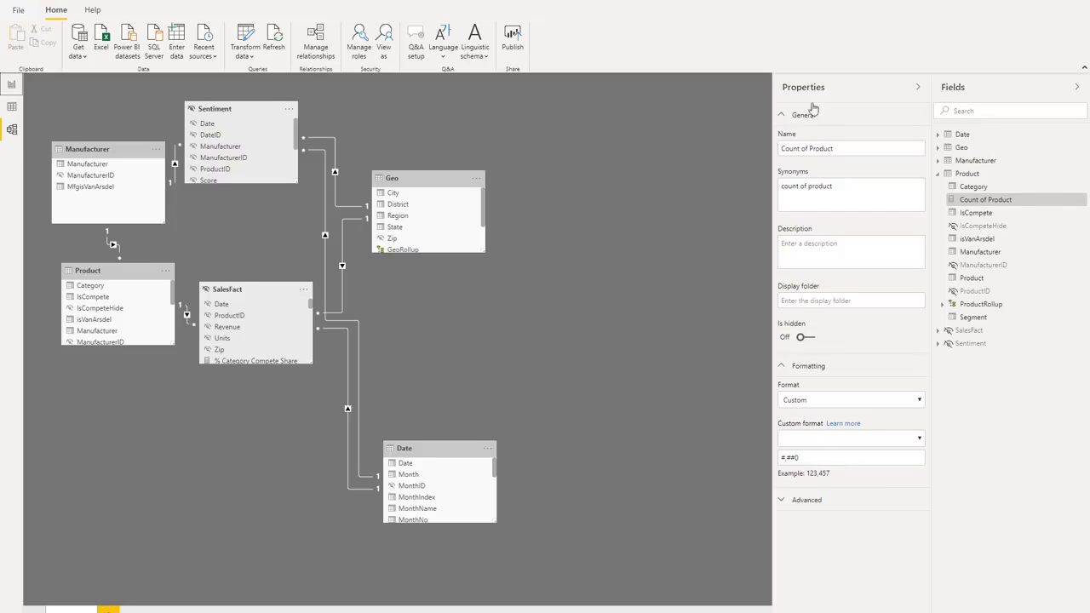
click(11, 86)
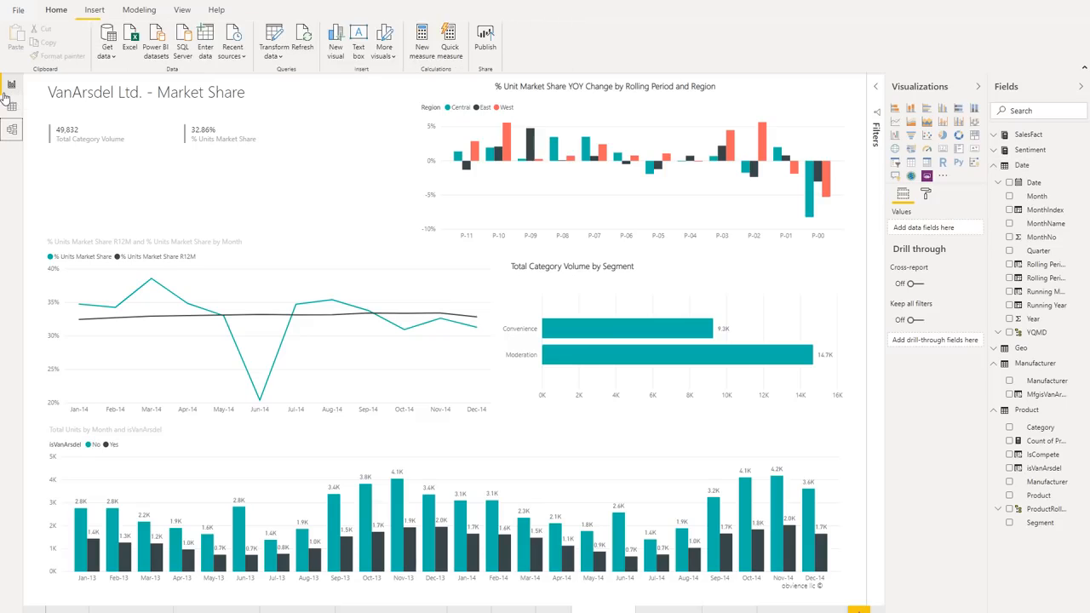
click(1041, 443)
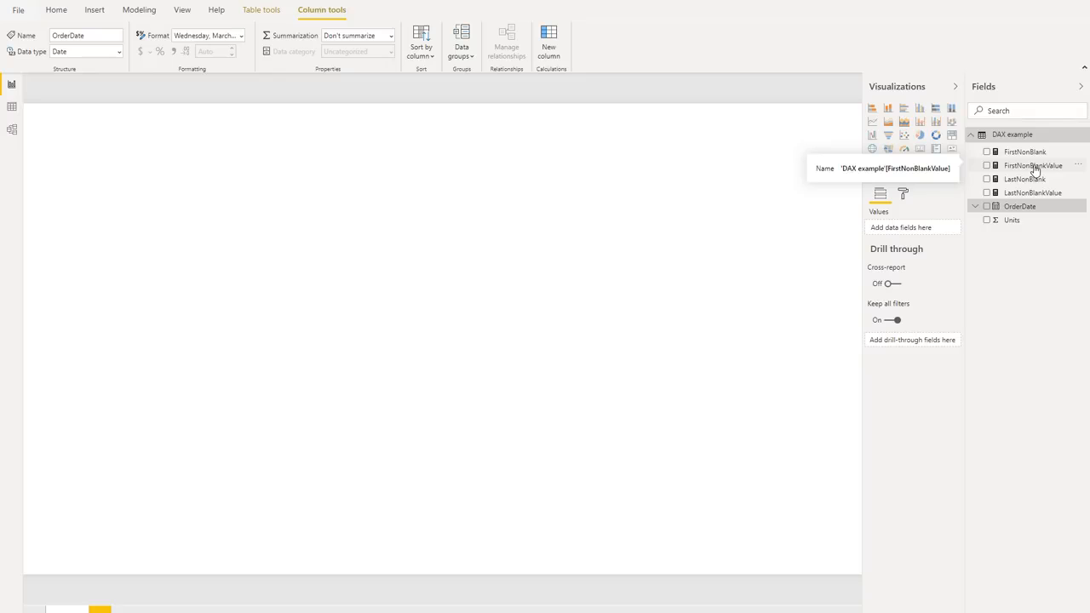
Step: Examine the DAX formulas of the FirstNonBlankValue and FirstNonBlank measures in the DAX example table
click(1033, 166)
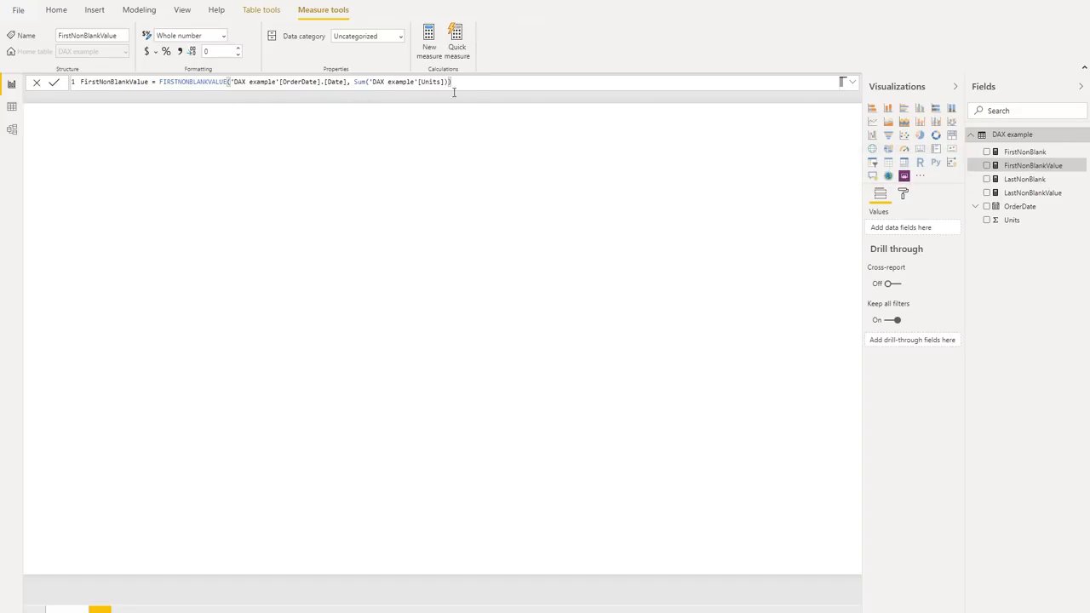
click(1026, 154)
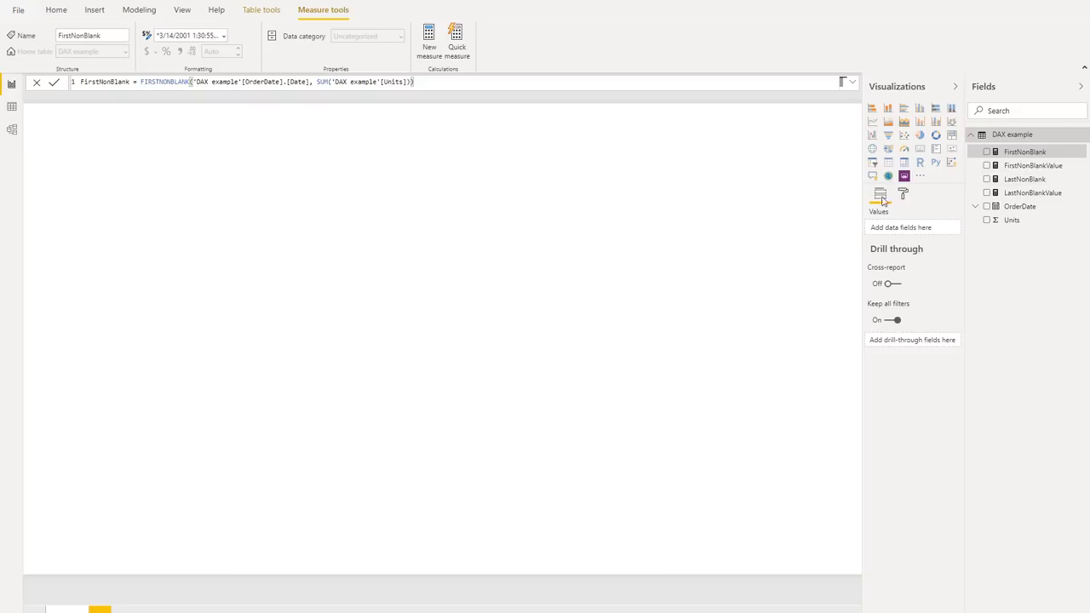
click(856, 179)
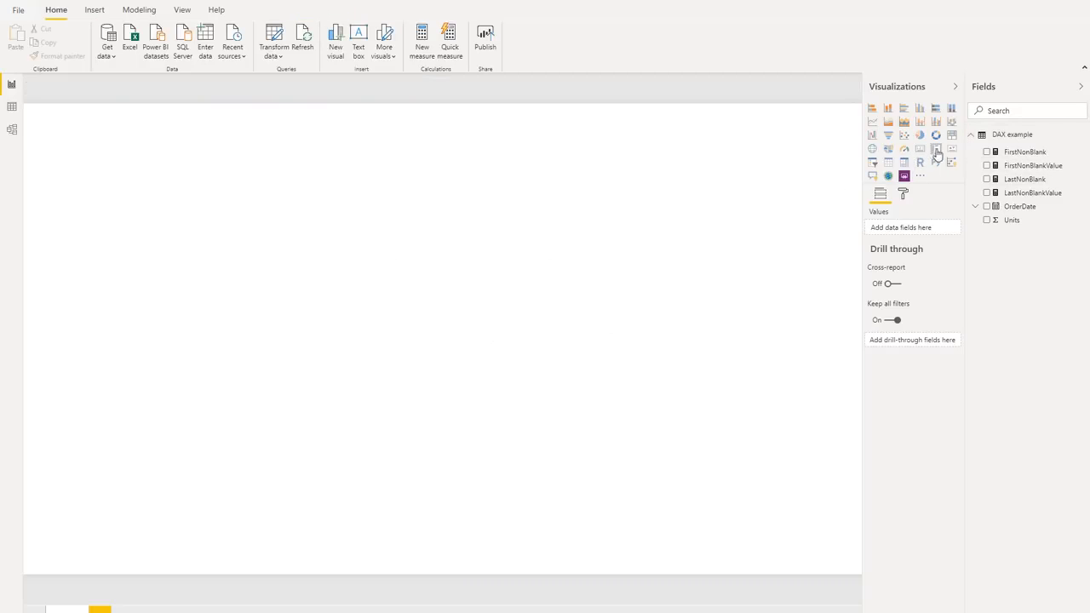
Step: Add a card showing the FirstNonBlank measure and widen it to about half of the report page
click(921, 150)
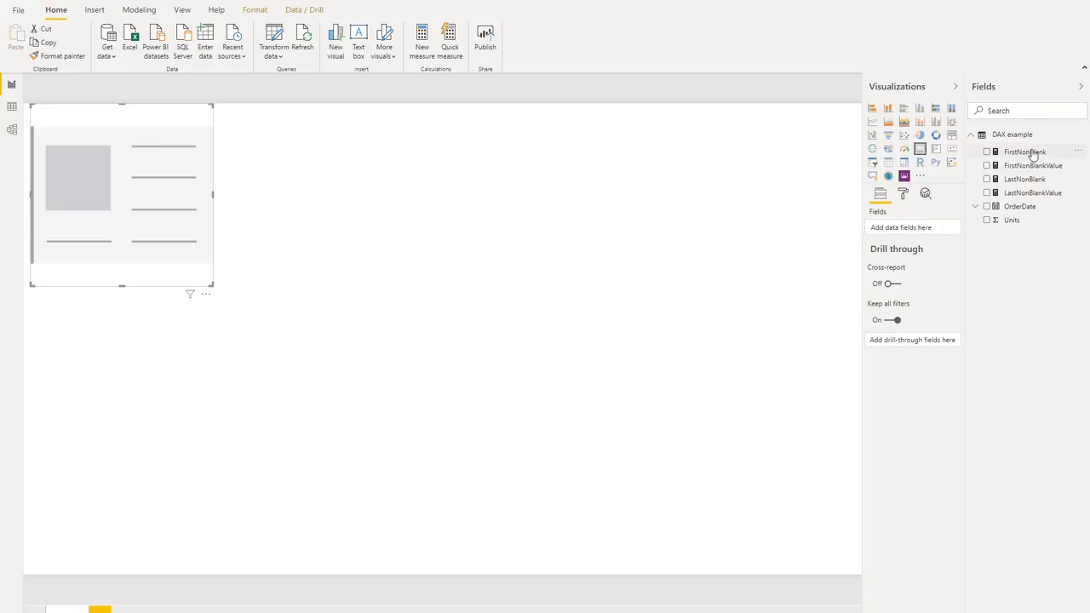
drag(1029, 153, 933, 231)
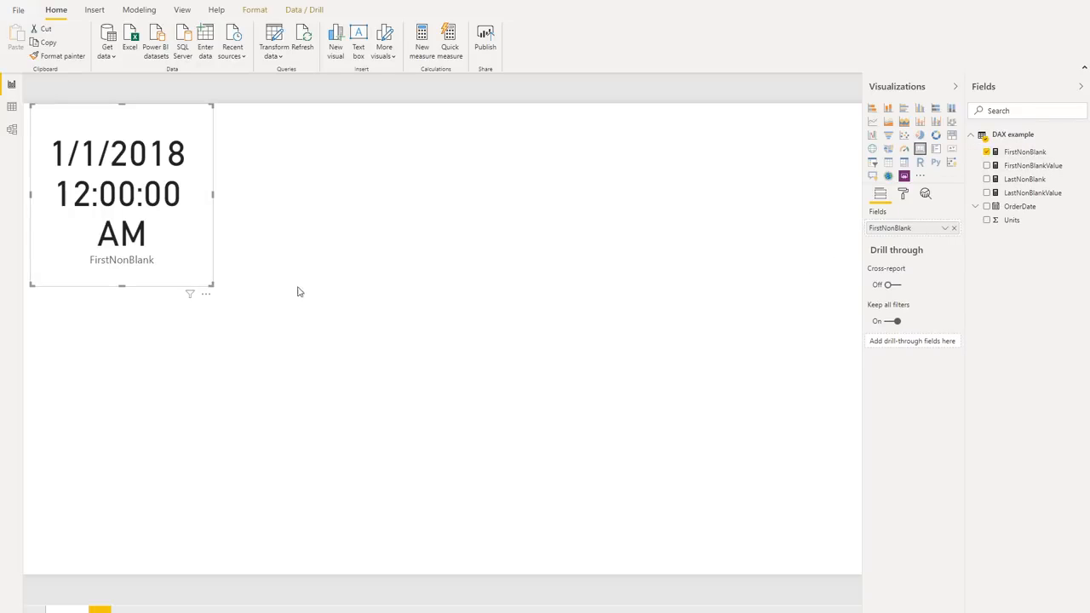
drag(213, 195, 431, 201)
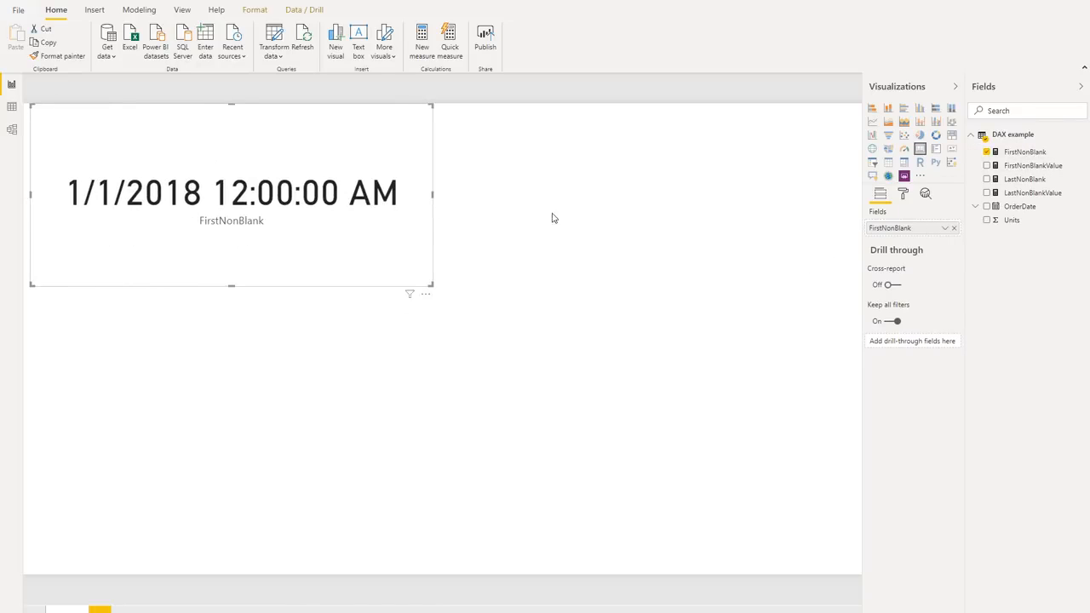
Step: Add a second card beside the first showing the FirstNonBlankValue measure, and compare the two cards
click(775, 170)
click(921, 151)
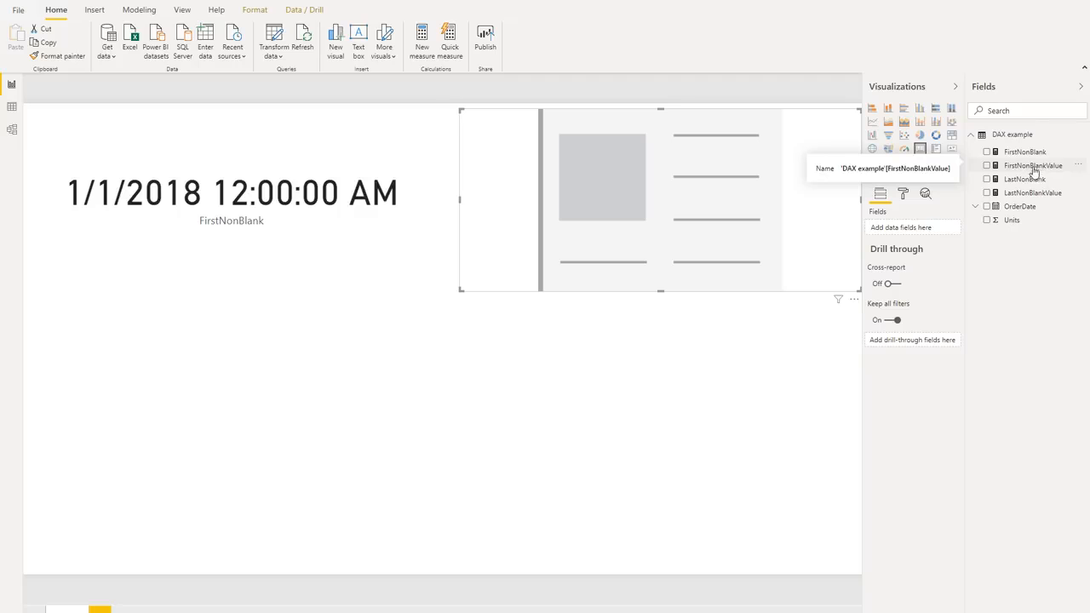
drag(1038, 171, 939, 235)
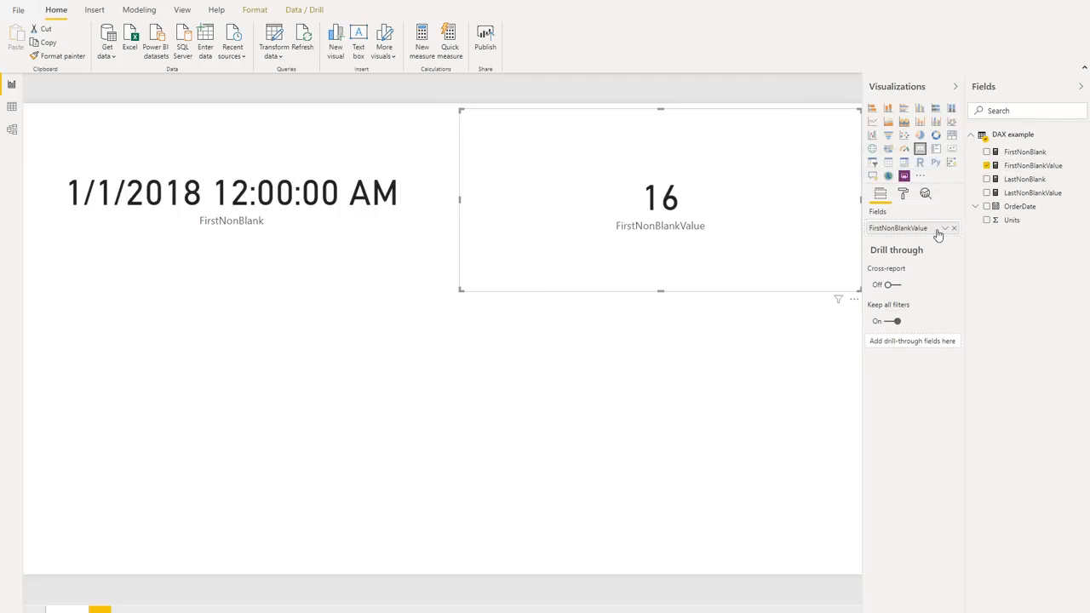
click(342, 255)
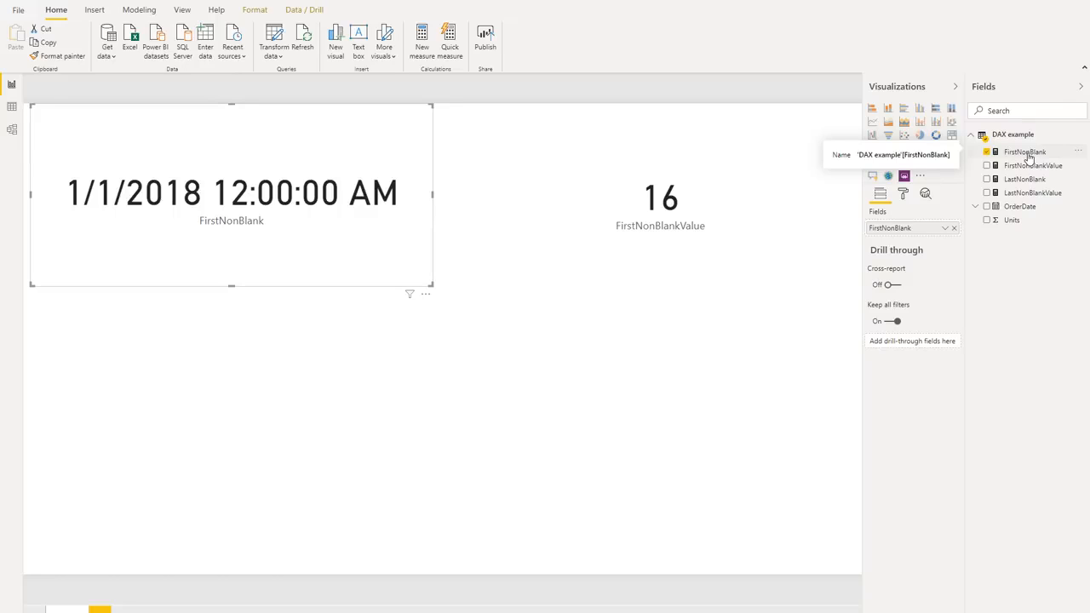
click(762, 266)
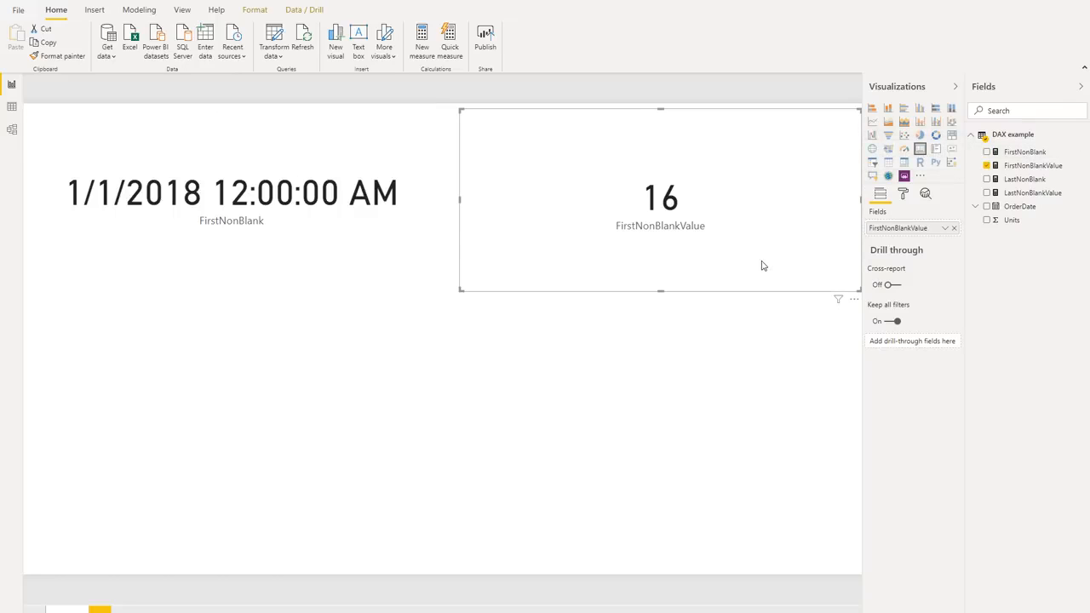